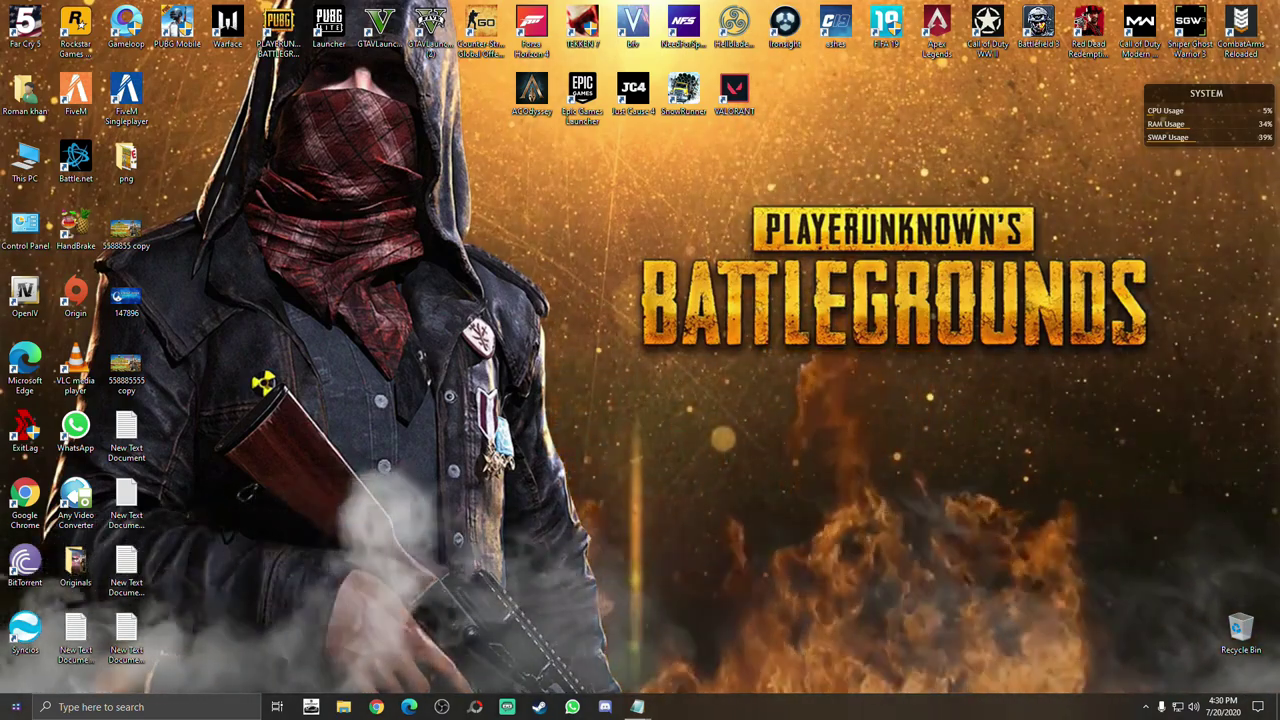
pyautogui.rightClick(596, 312)
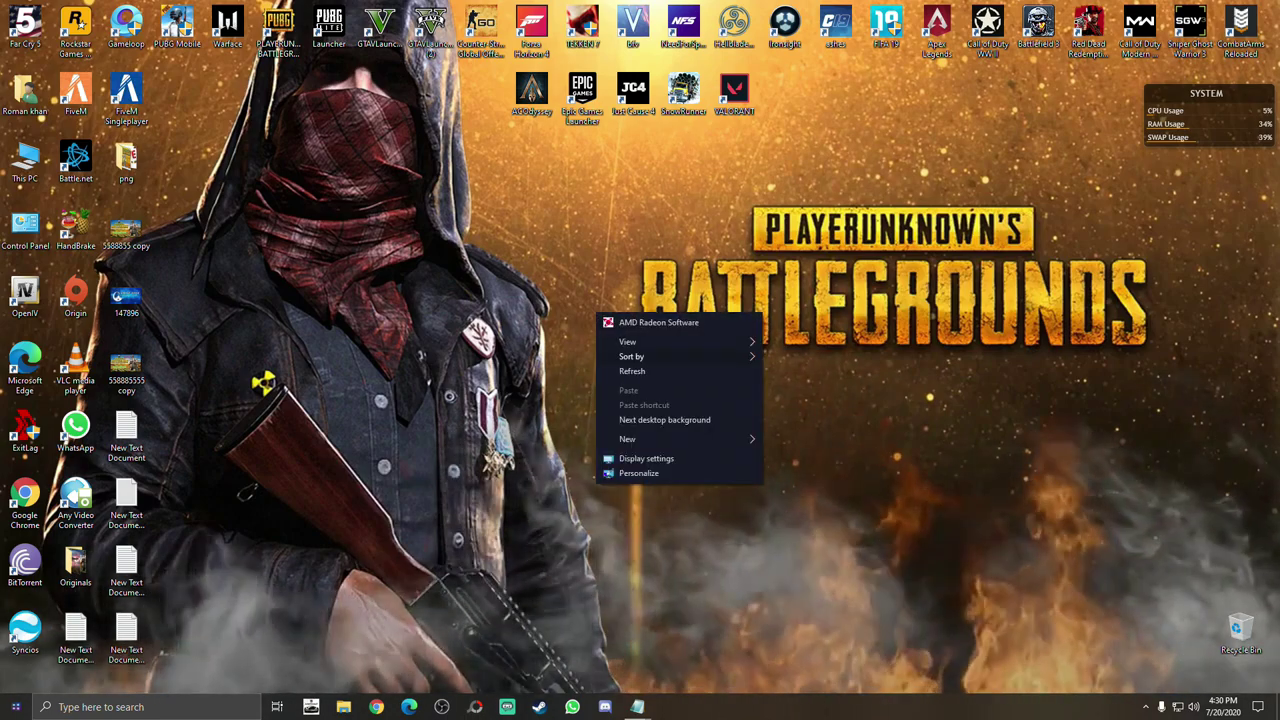
pyautogui.click(632, 371)
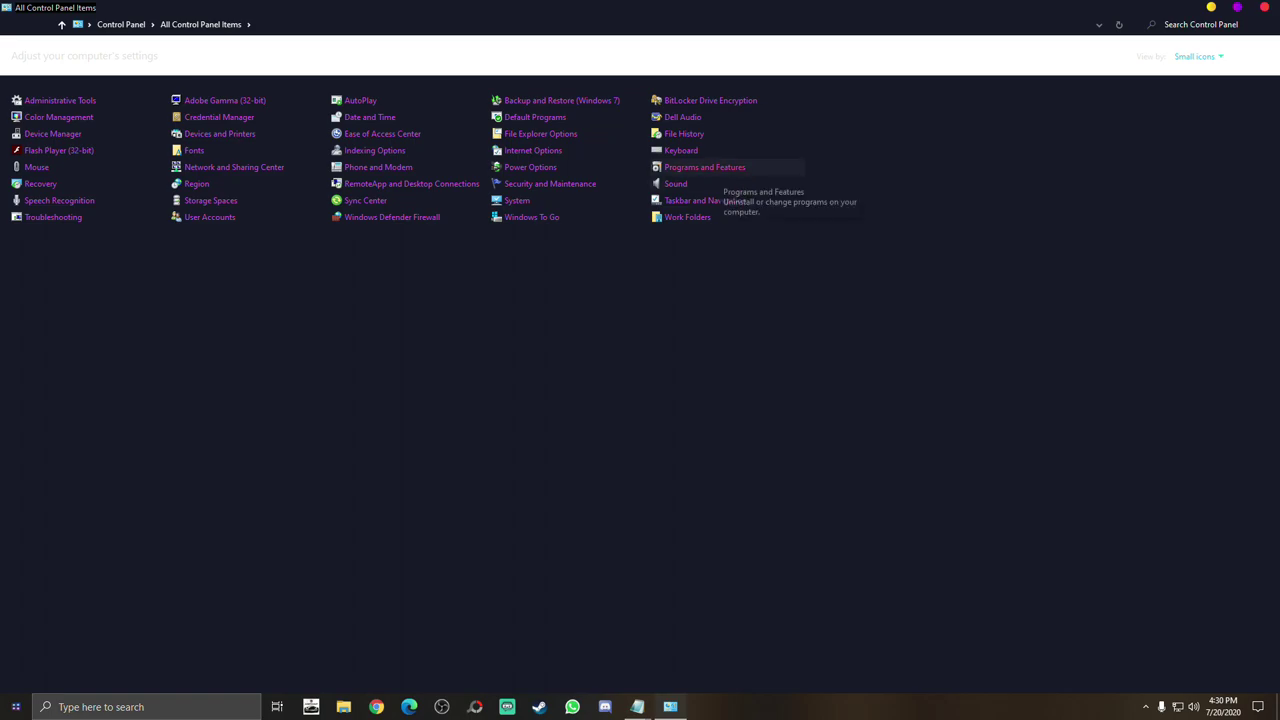
# Step: Start uninstalling ExitLag version 3 from Programs and Features, decline its complete removal, and close the window
pyautogui.click(705, 167)
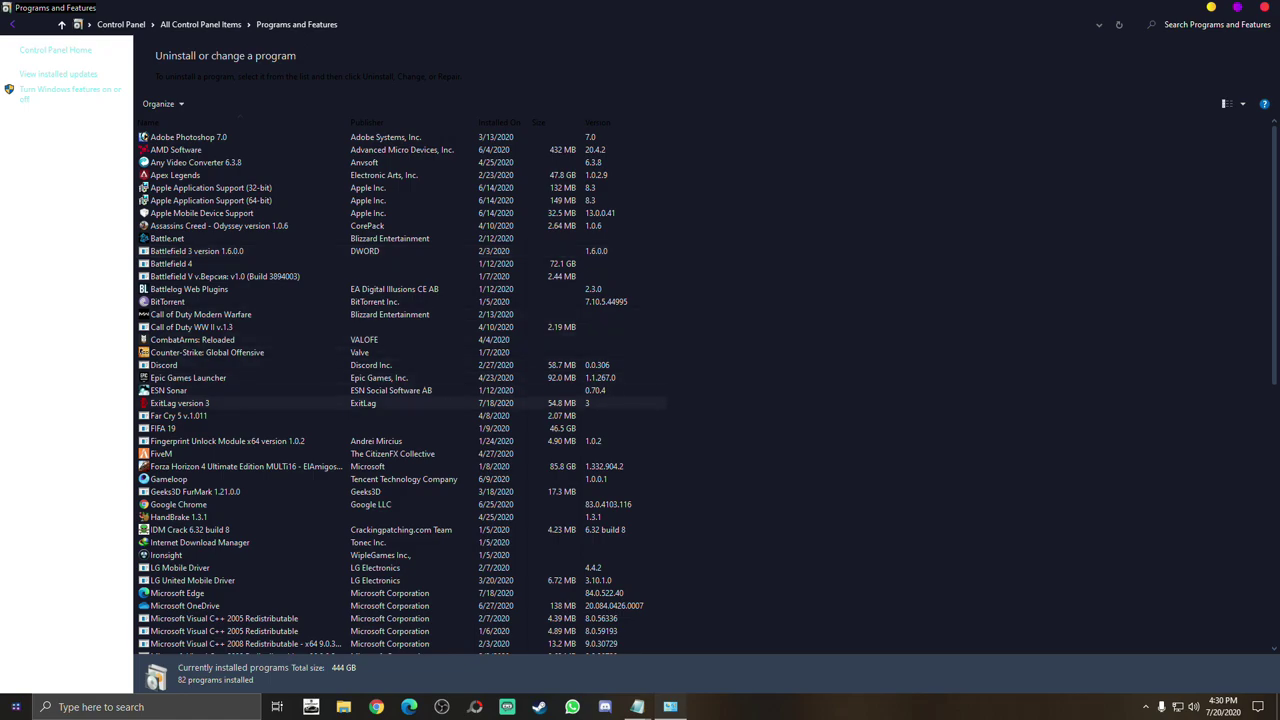
pyautogui.click(180, 403)
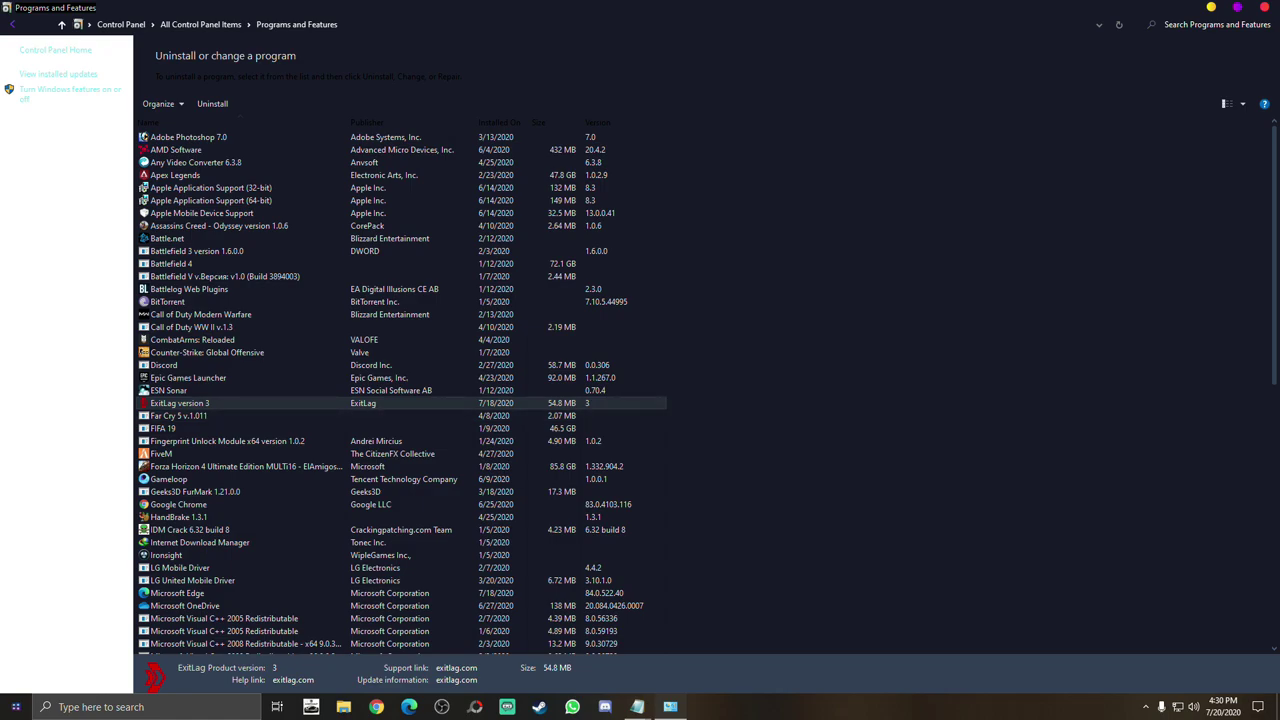
pyautogui.click(212, 104)
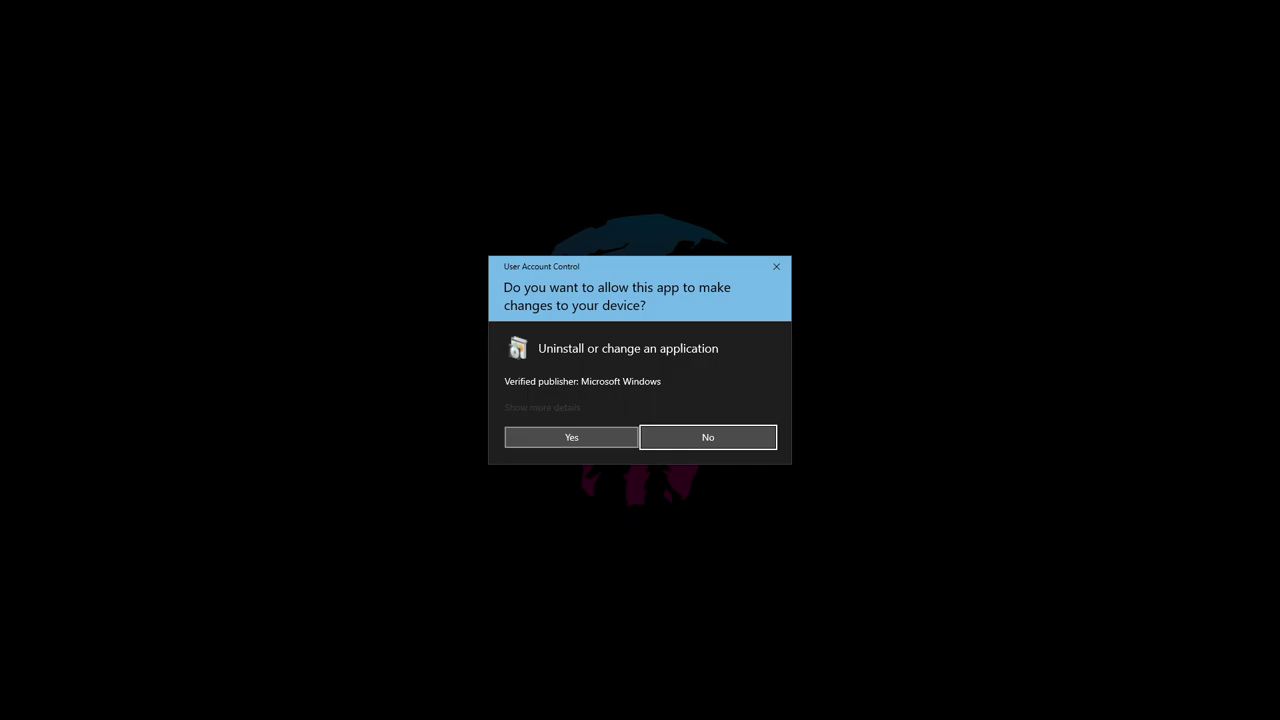
pyautogui.click(571, 437)
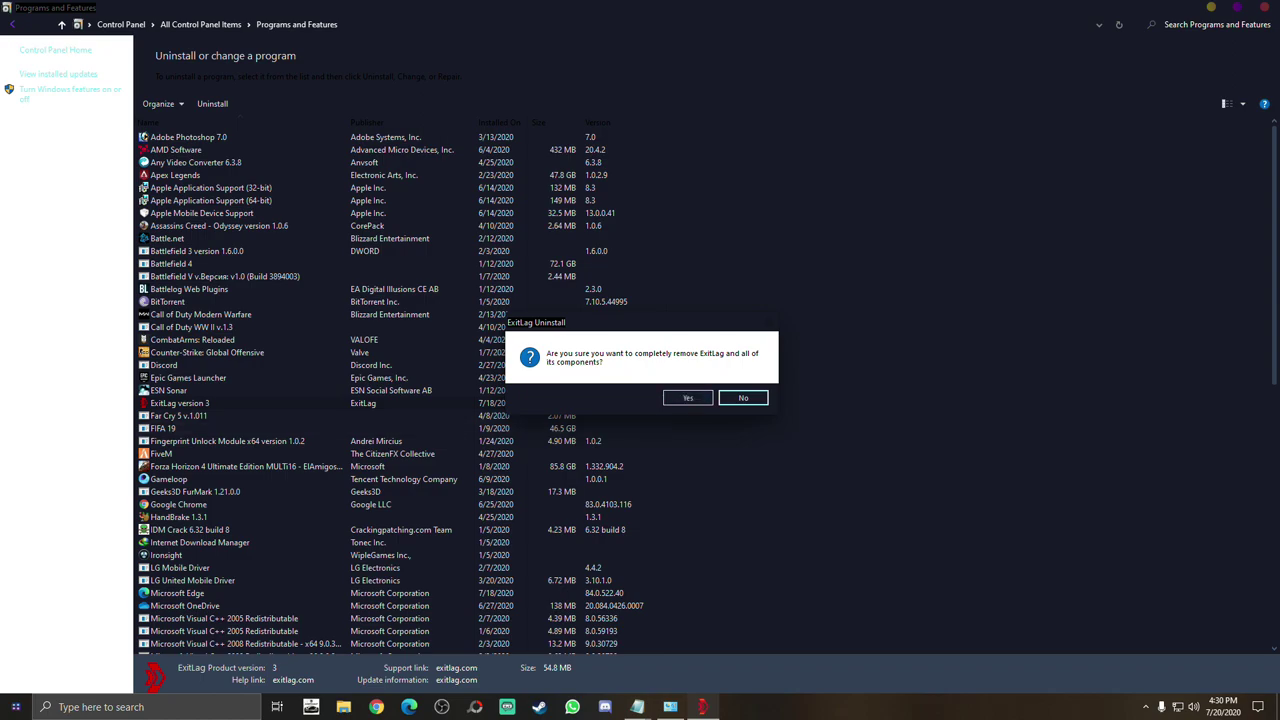
pyautogui.press('Return')
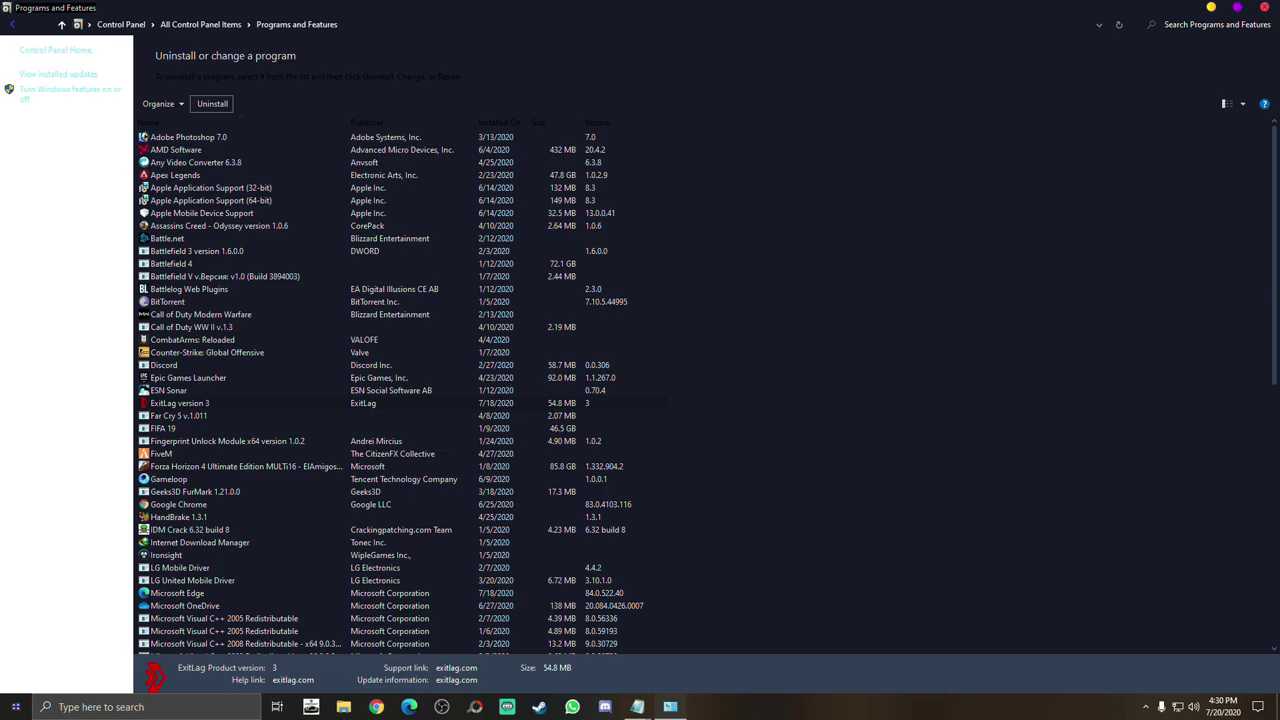
pyautogui.hotkey('alt', 'F4')
# Step: Bring up the instructions in New Text Document (4) and copy the MediaFire download link from the first line
pyautogui.moveTo(637, 707)
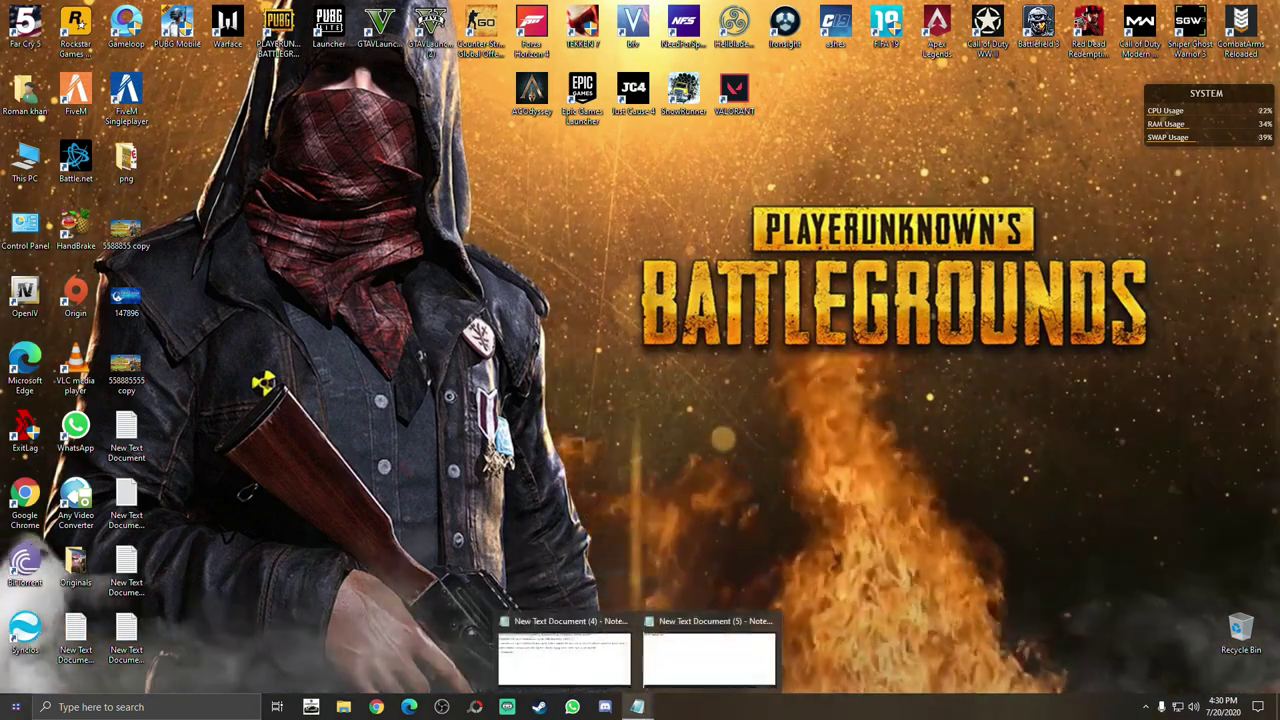
pyautogui.click(565, 655)
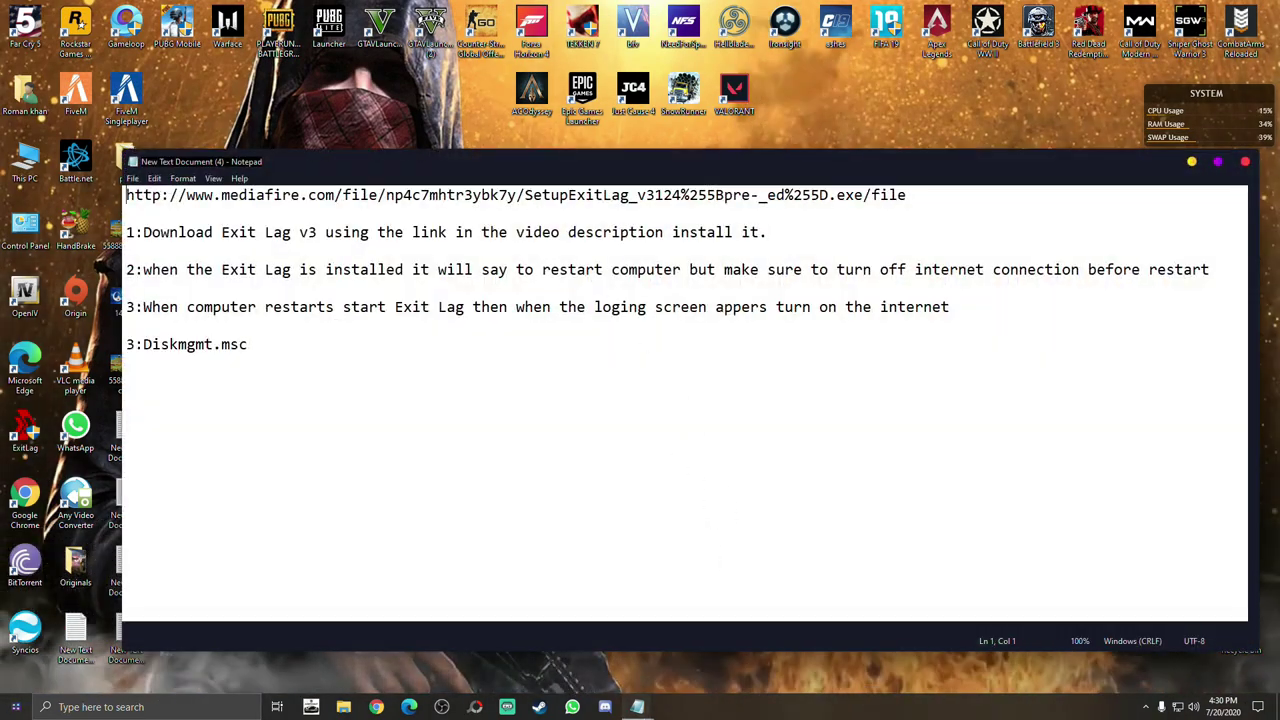
pyautogui.moveTo(532, 160); pyautogui.dragTo(506, 175)
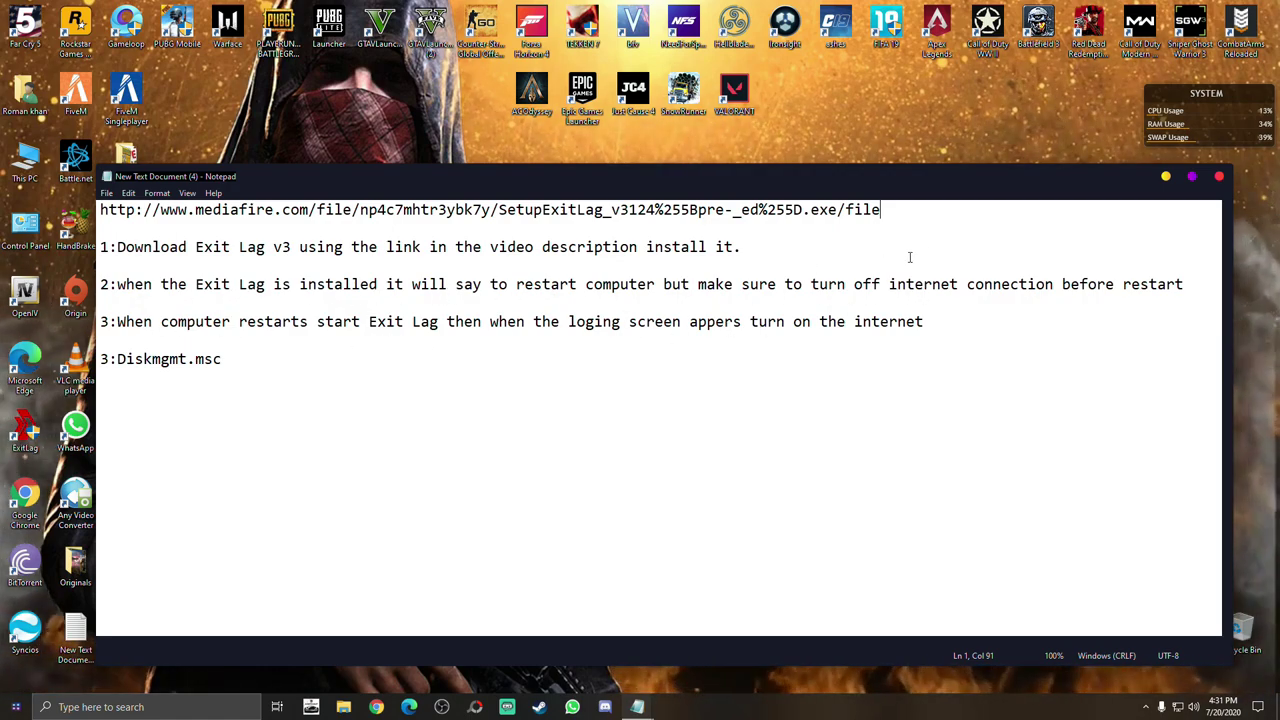
pyautogui.moveTo(906, 209); pyautogui.dragTo(100, 210)
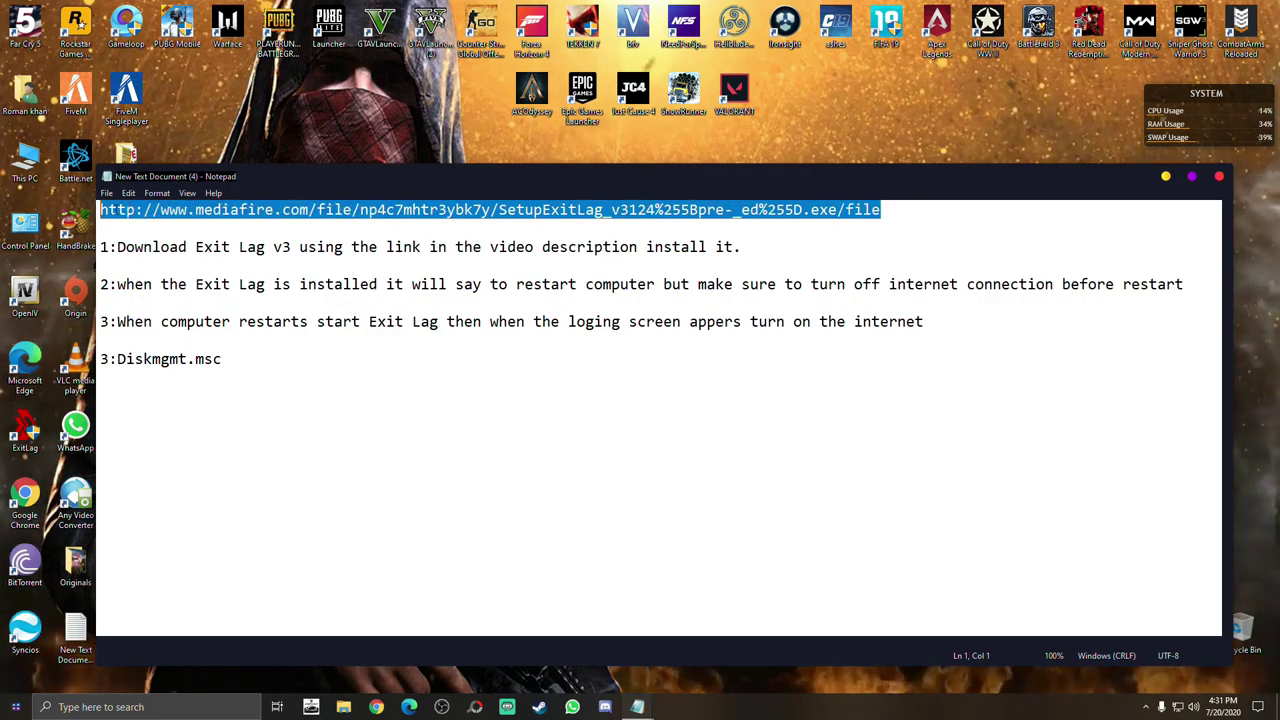
pyautogui.rightClick(121, 209)
pyautogui.click(153, 252)
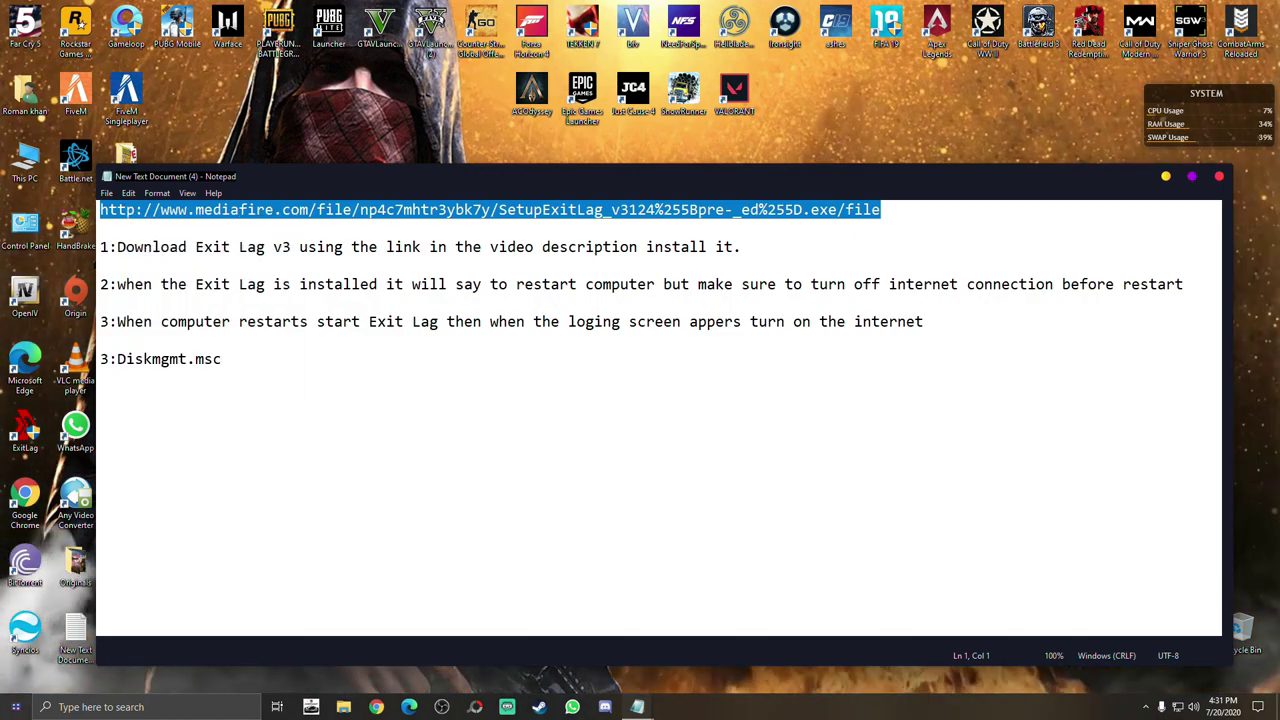
# Step: Open the copied MediaFire link in Chrome and download the SetupExitLag_v3124[pre-_ed] installer
pyautogui.click(376, 706)
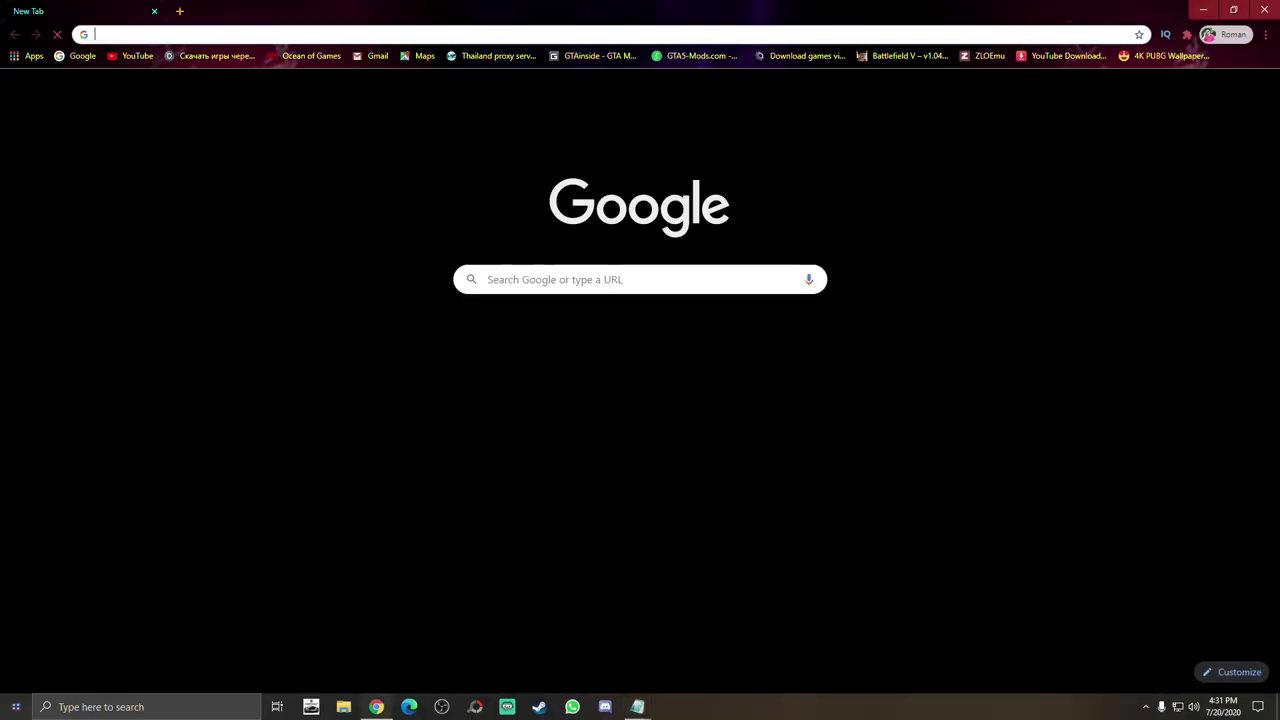
pyautogui.hotkey('ctrl', 'v')
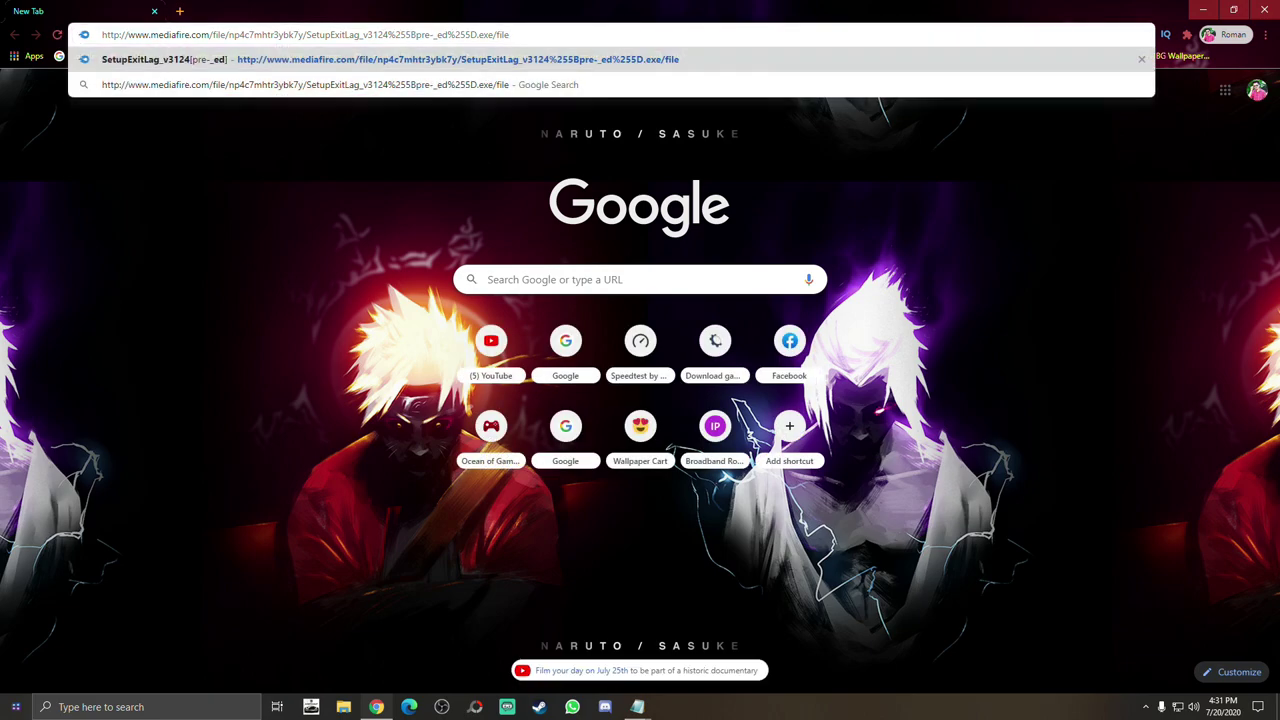
pyautogui.press('Return')
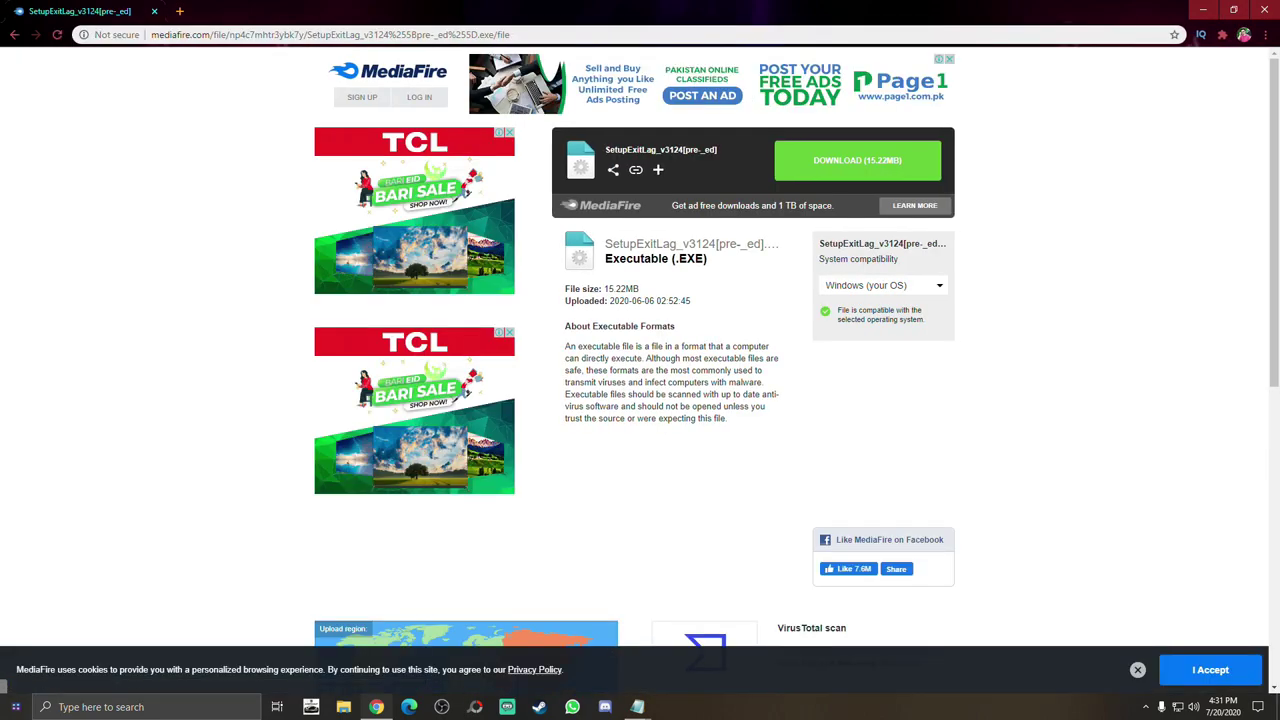
pyautogui.click(857, 160)
pyautogui.hotkey('ctrl', 'w')
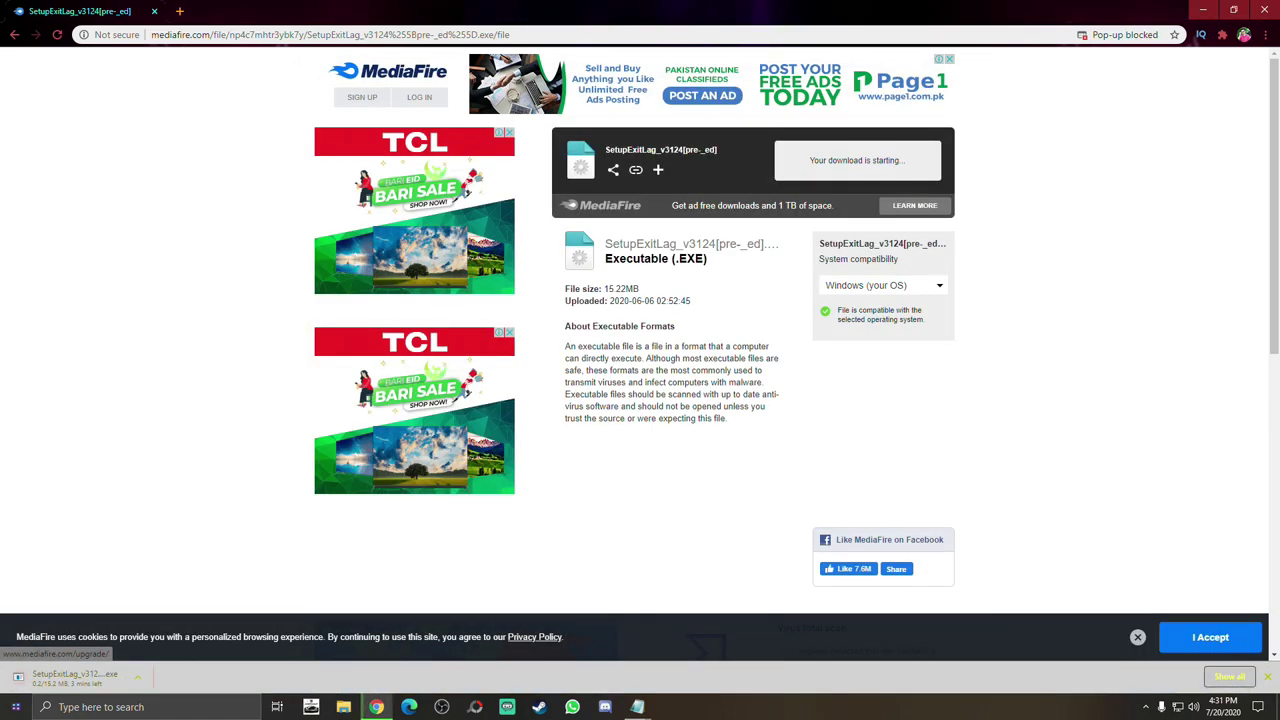
# Step: Locate the downloaded SetupExitLag_v3124[pre-_ed] file from the browser's download list, launch it and allow it to make changes
pyautogui.hotkey('ctrl', 'j')
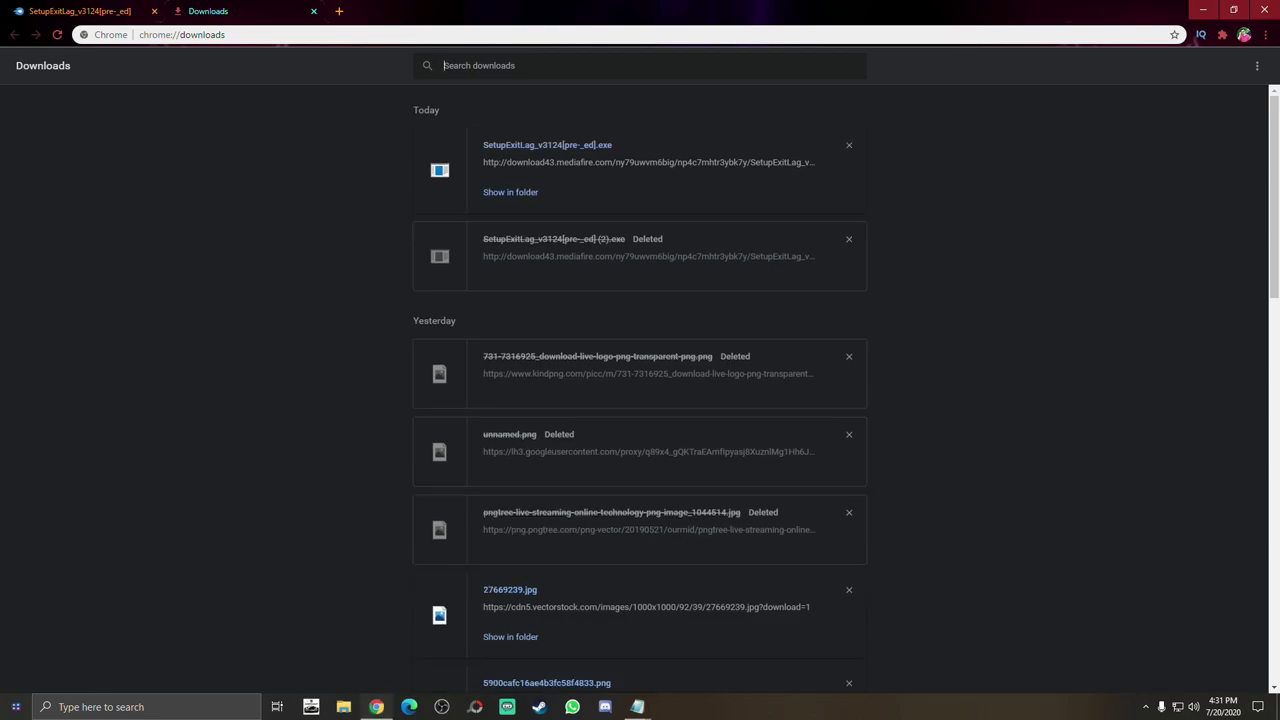
pyautogui.click(510, 192)
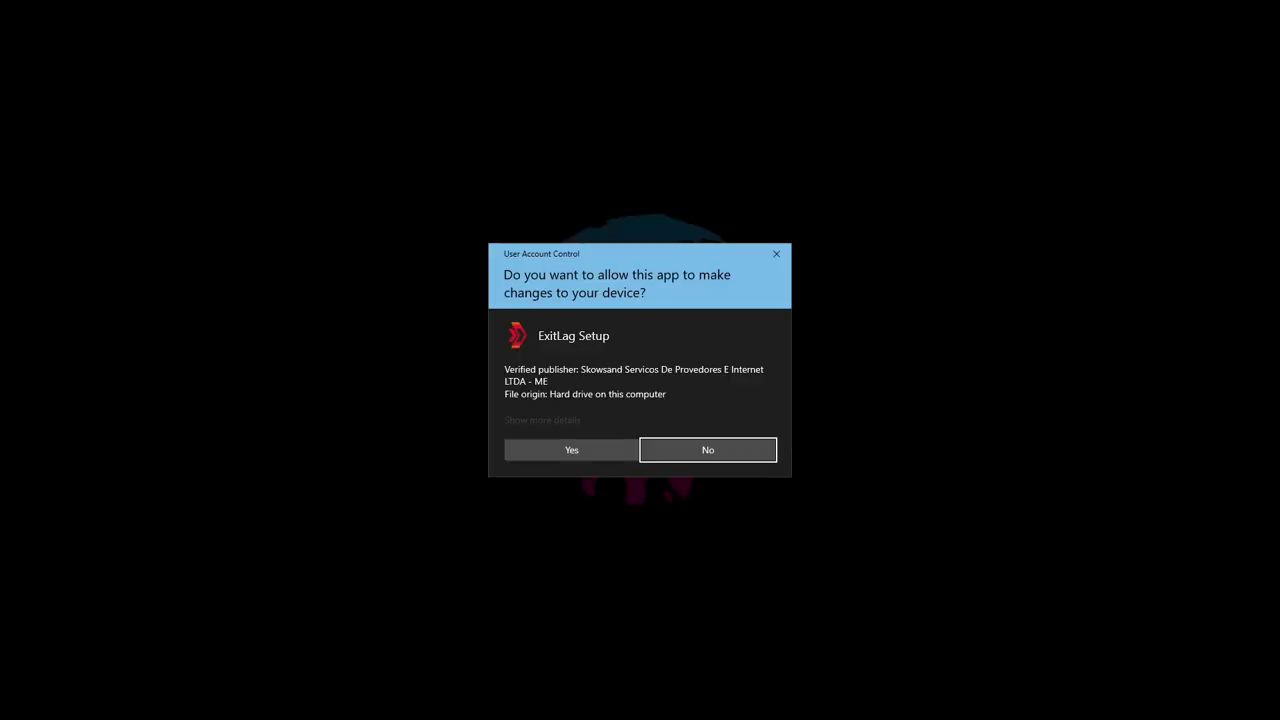
pyautogui.click(572, 449)
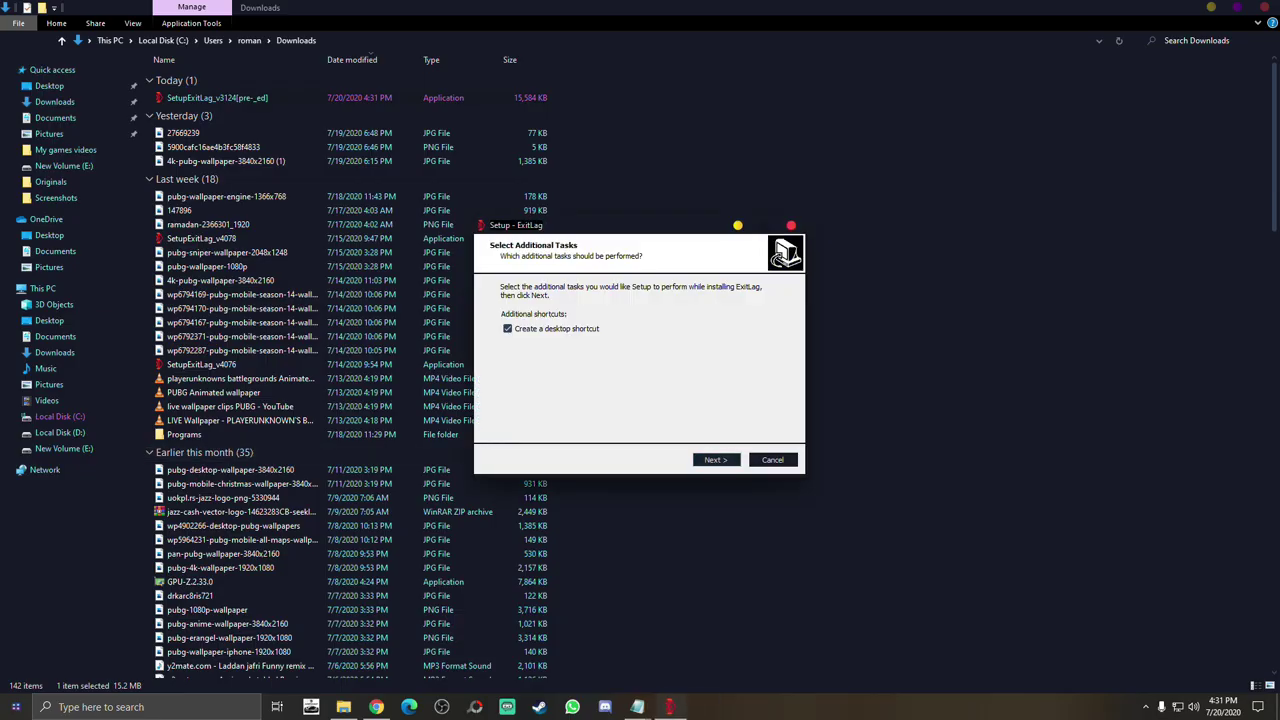
# Step: Minimise the Downloads folder and browser, move the ExitLag setup window below the written instructions, and exit setup without installing
pyautogui.click(1209, 7)
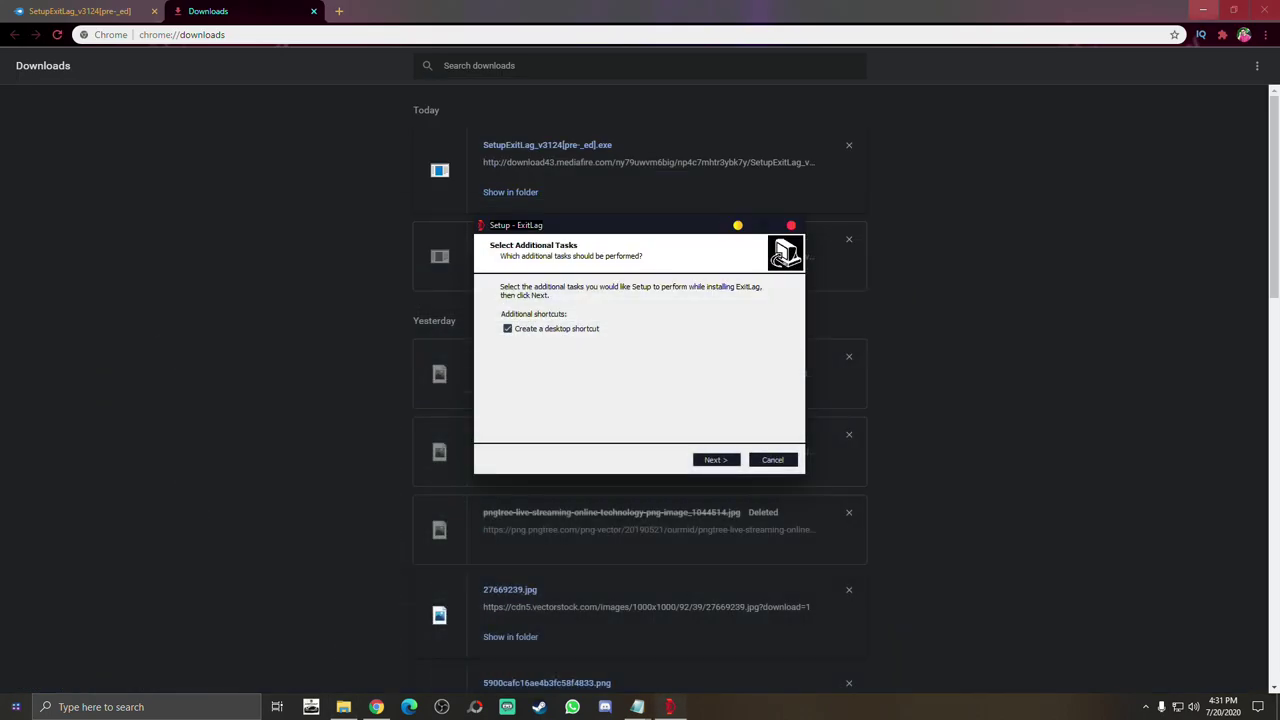
pyautogui.click(1204, 9)
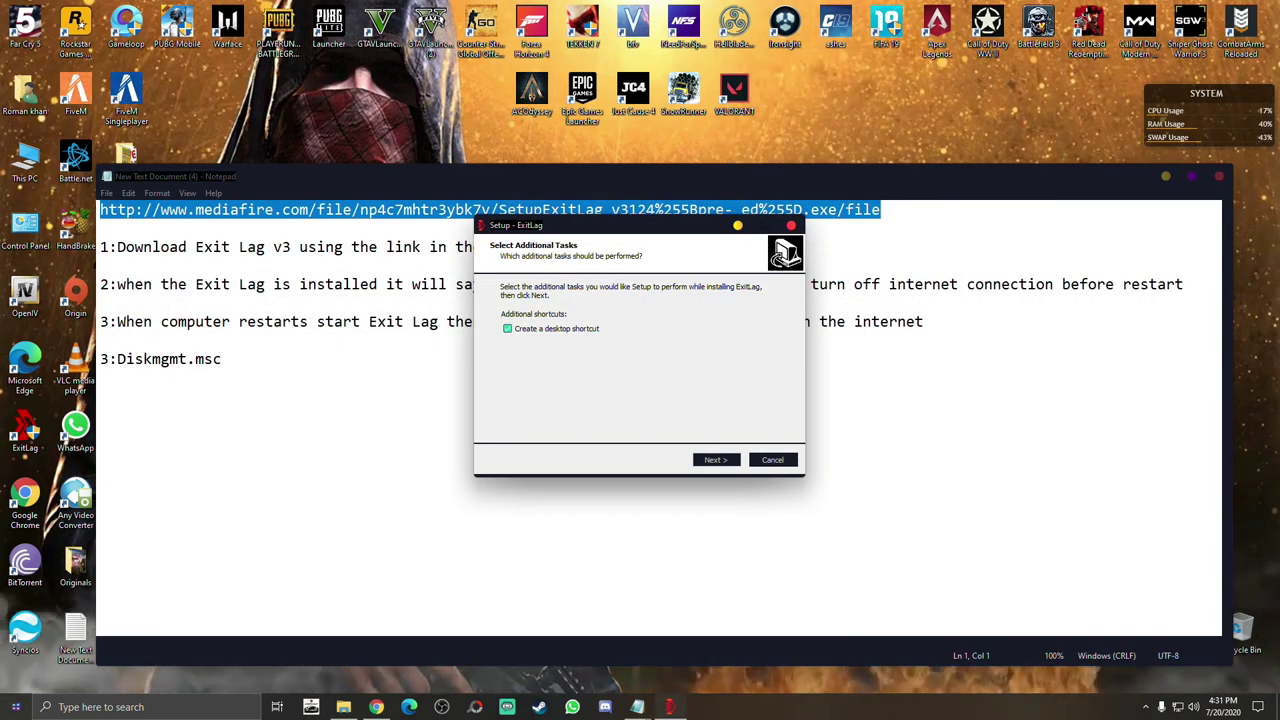
pyautogui.moveTo(592, 230); pyautogui.dragTo(356, 377)
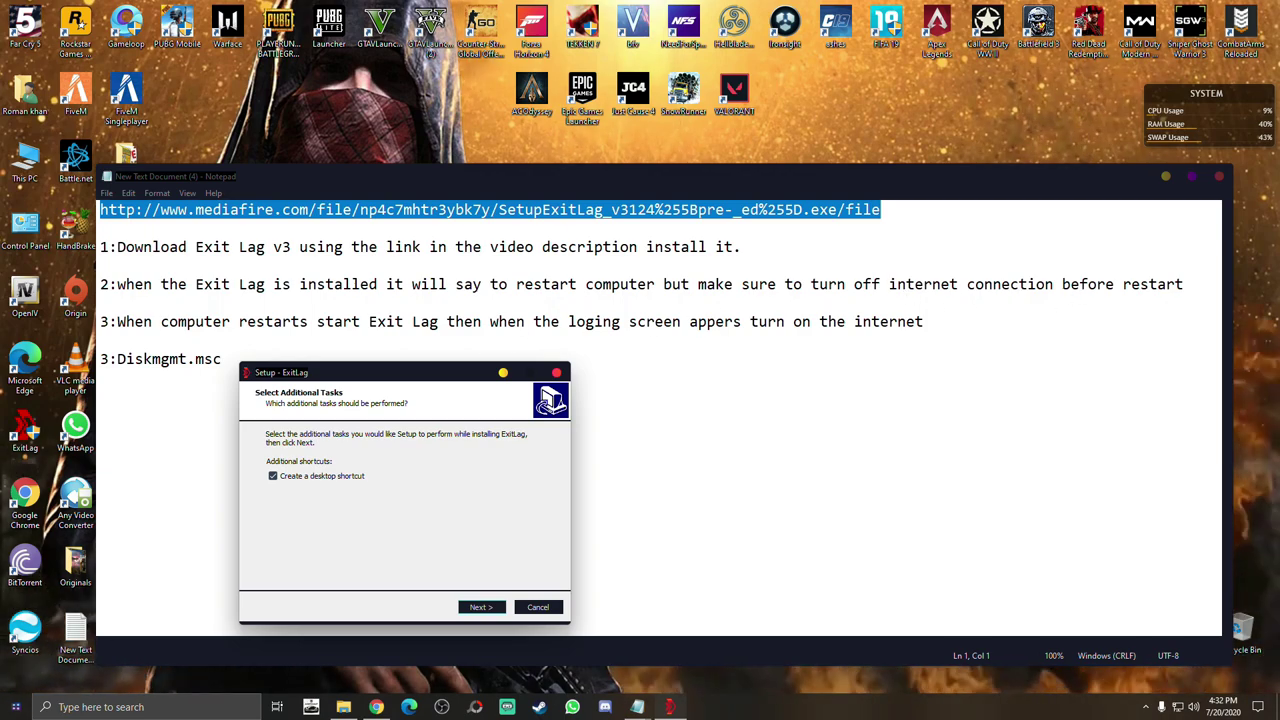
pyautogui.moveTo(452, 375); pyautogui.dragTo(481, 375)
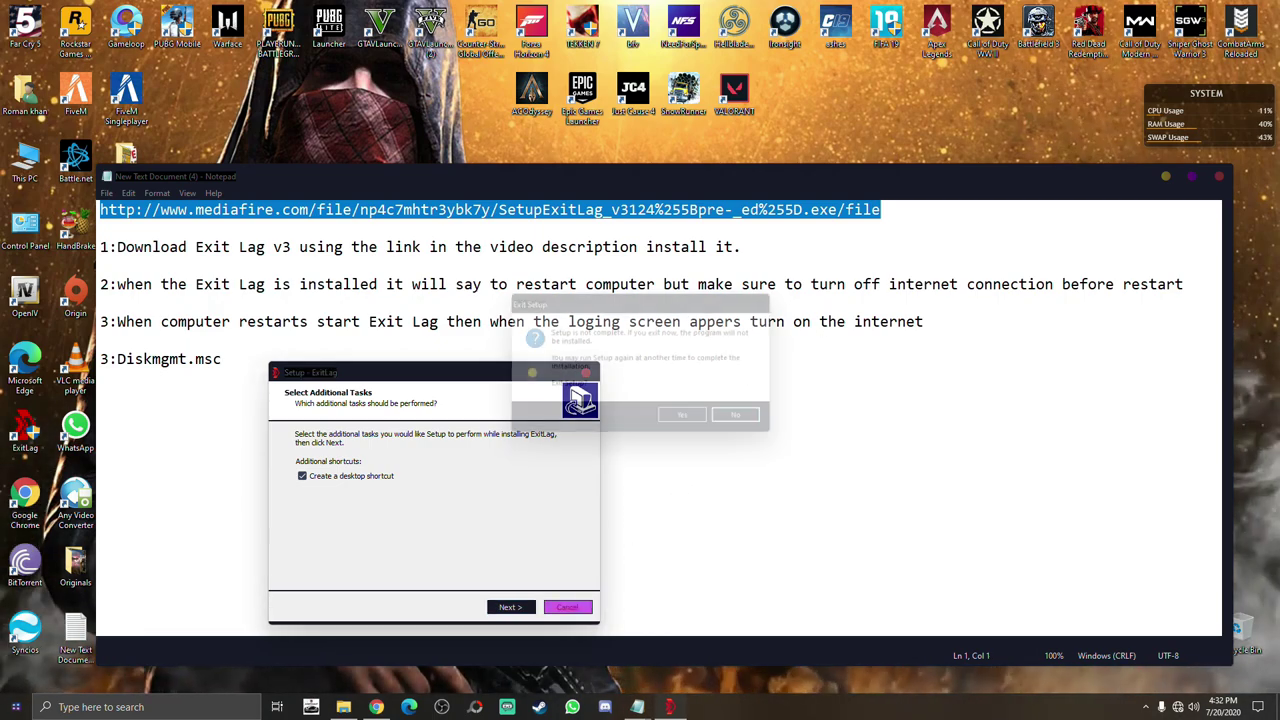
pyautogui.click(567, 607)
pyautogui.click(684, 417)
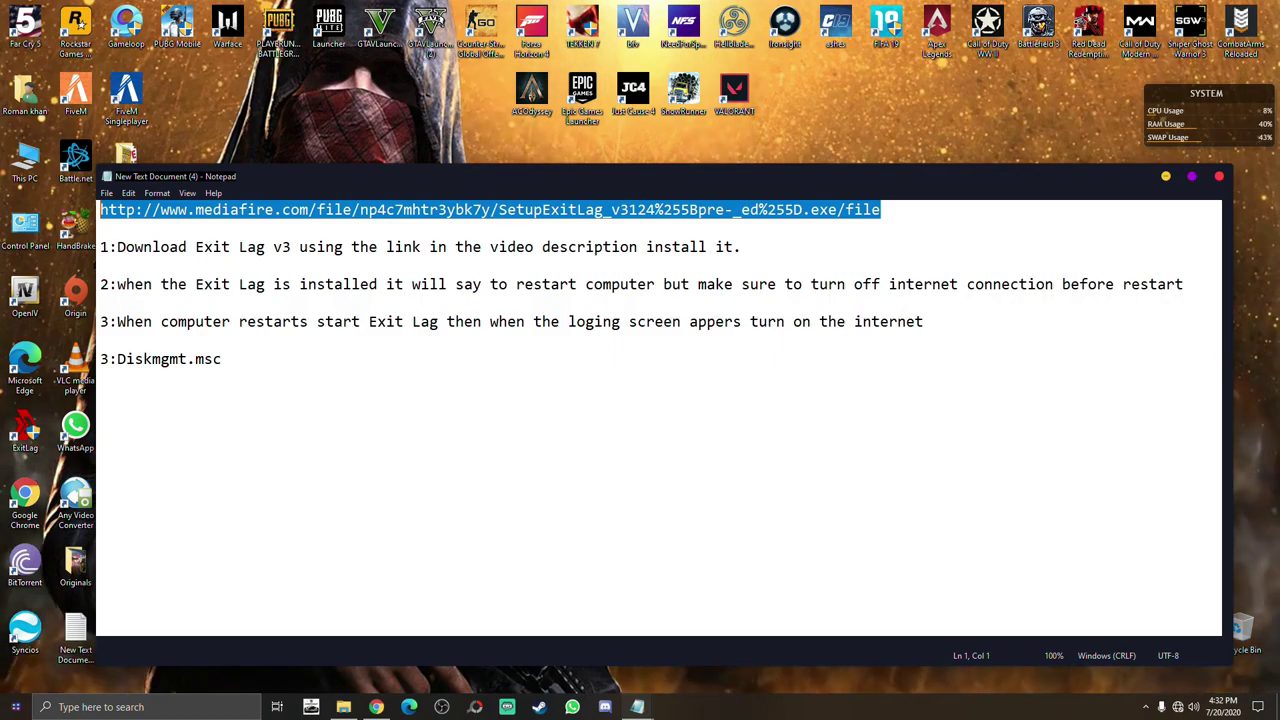
# Step: Show the desktop, search Windows for "run" and open the Run dialog
pyautogui.press('super+d')
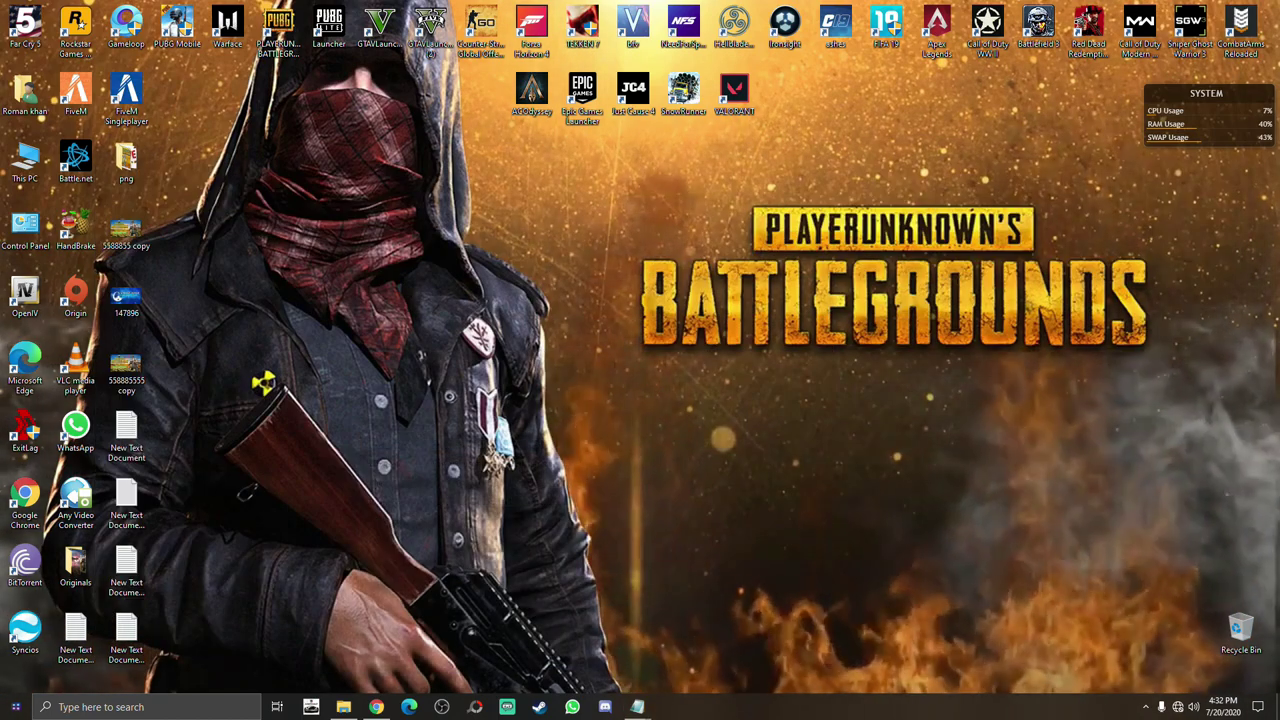
pyautogui.click(200, 706)
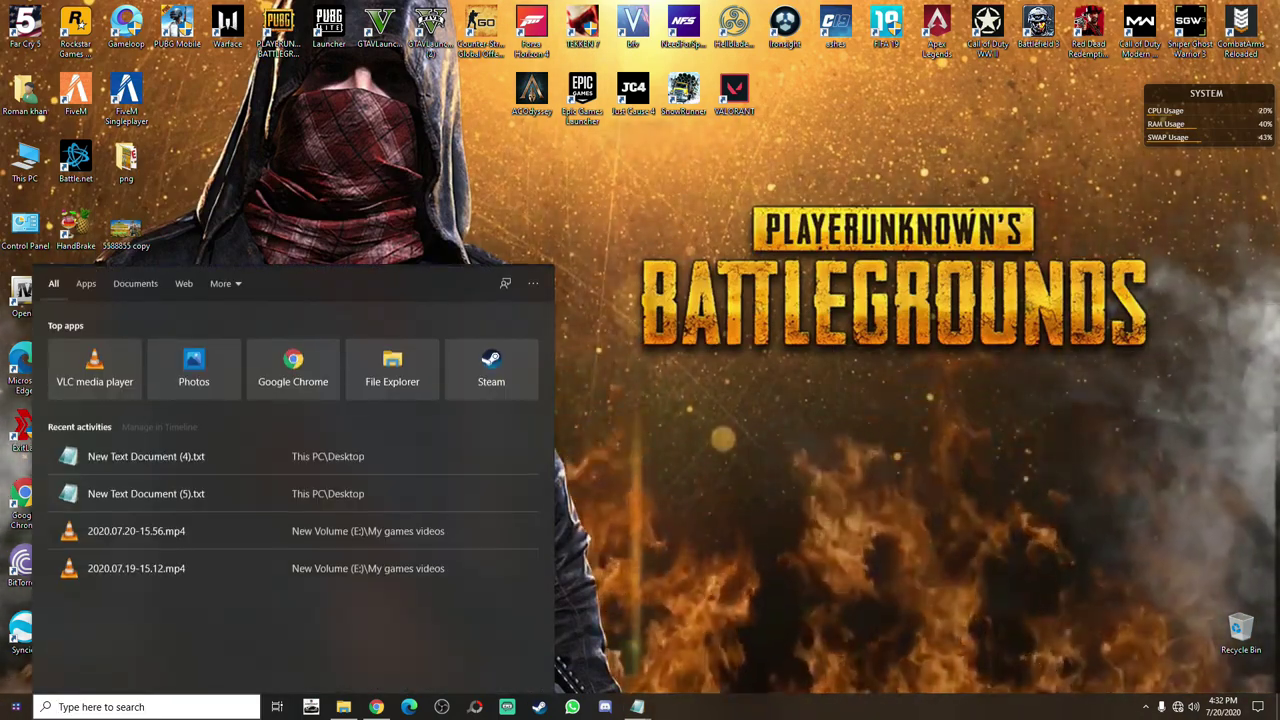
pyautogui.write('run')
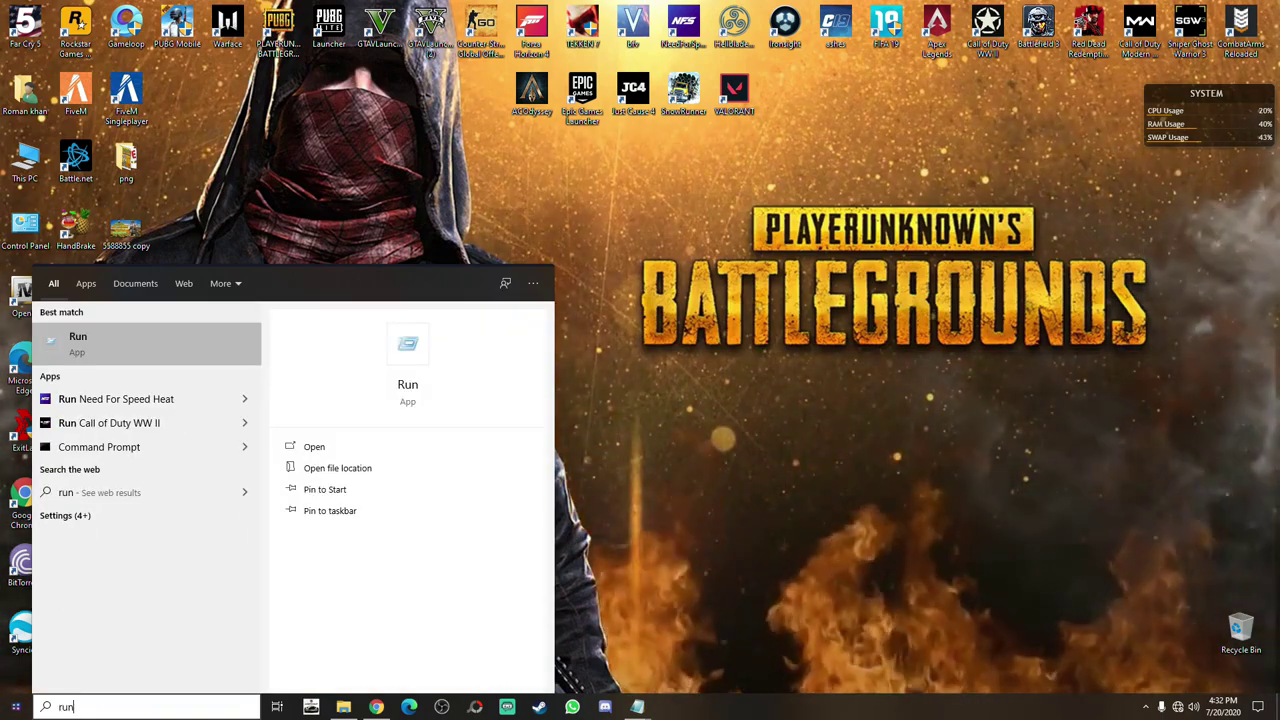
pyautogui.click(75, 350)
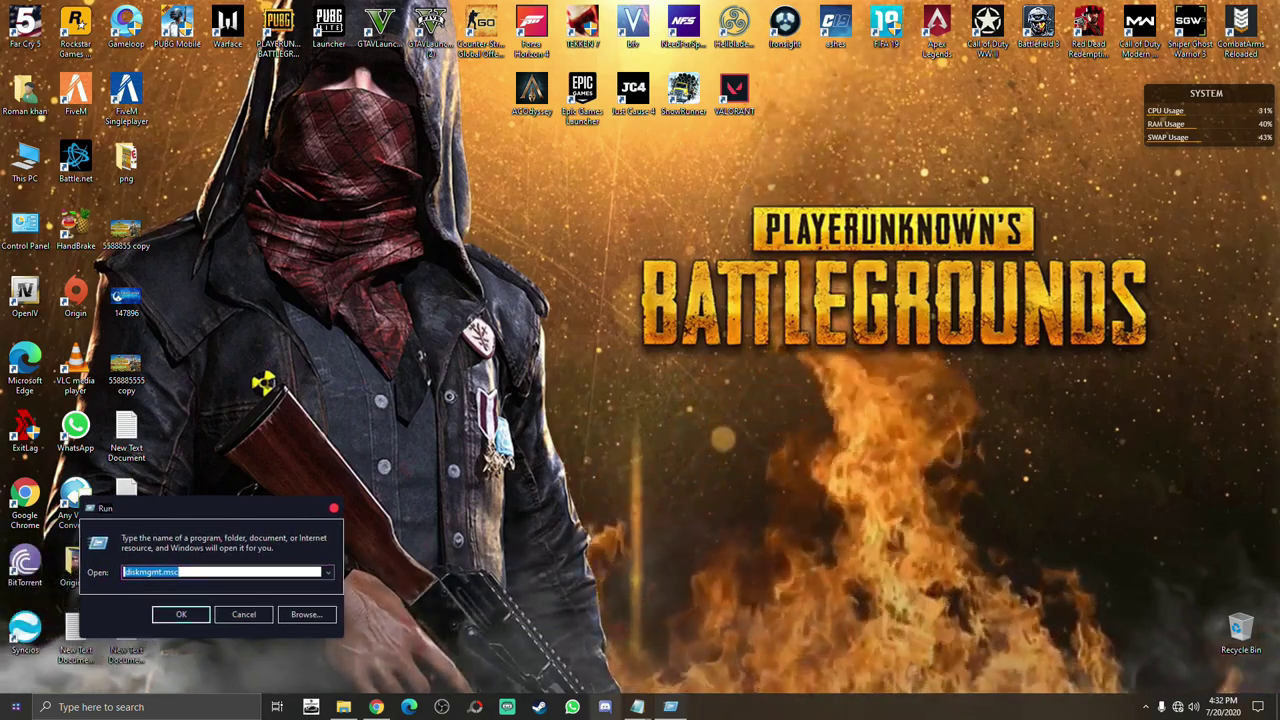
pyautogui.click(637, 706)
pyautogui.click(708, 652)
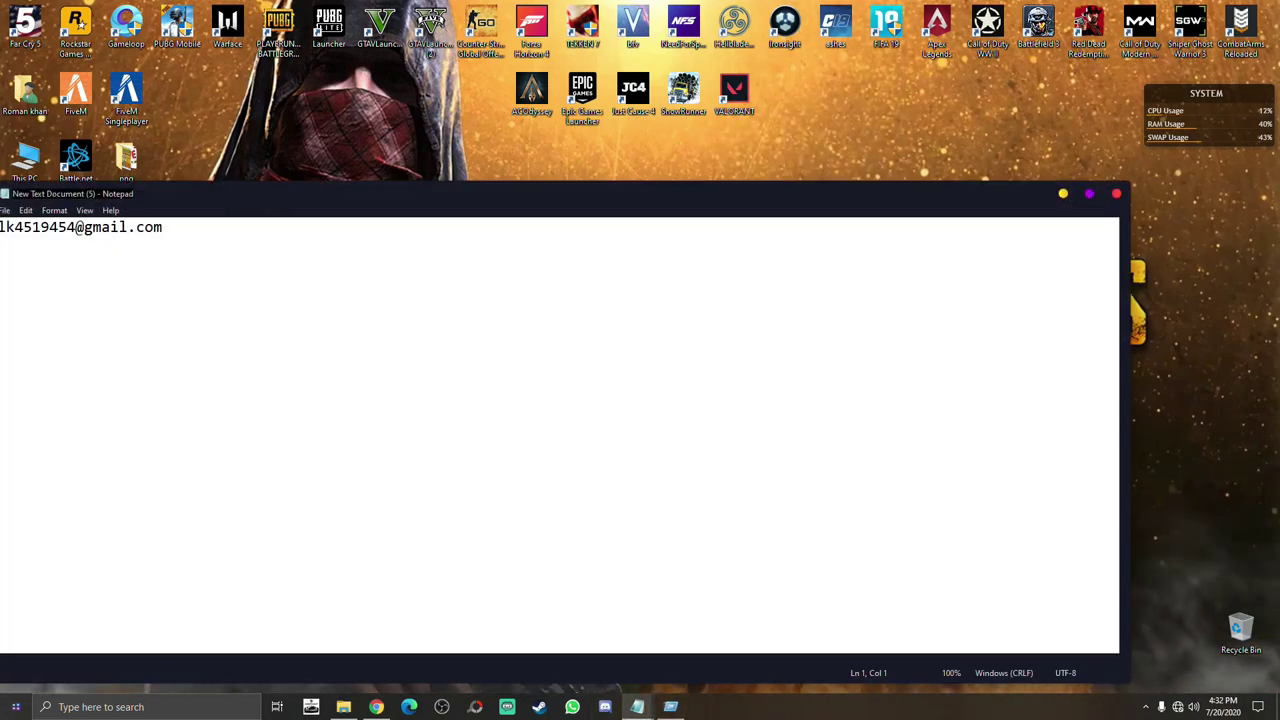
pyautogui.click(563, 650)
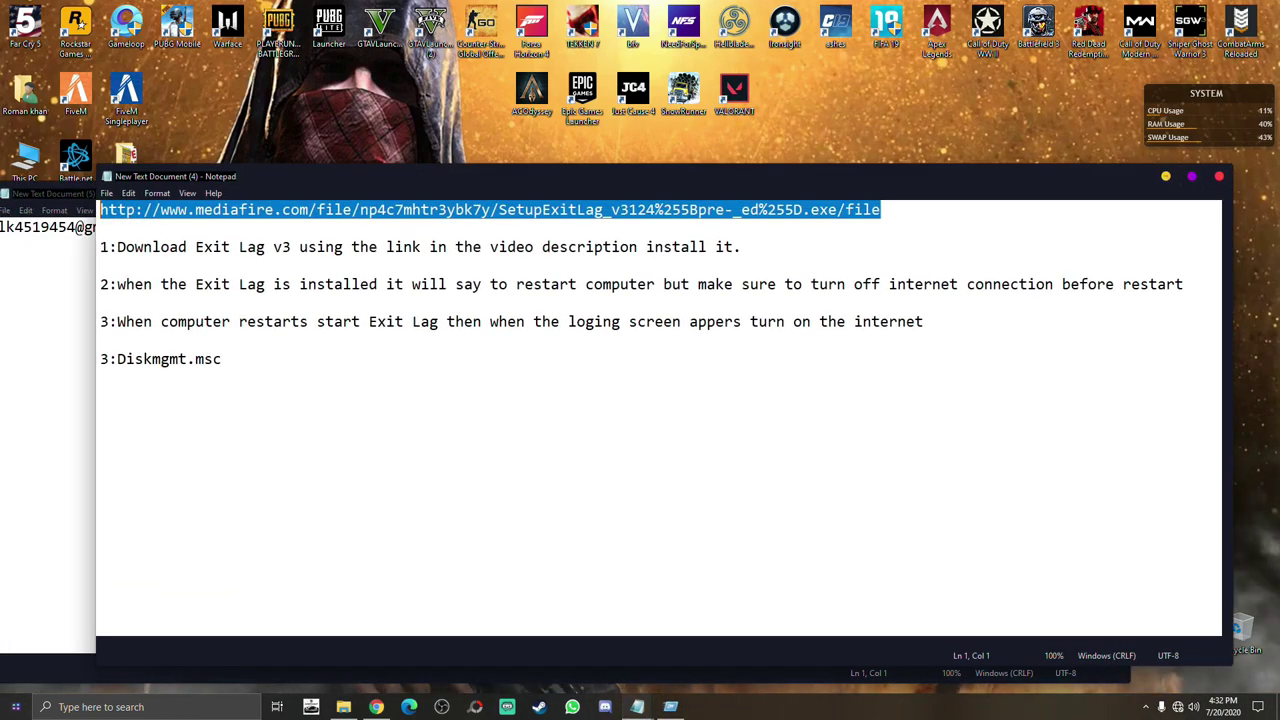
pyautogui.click(1165, 176)
pyautogui.click(1063, 193)
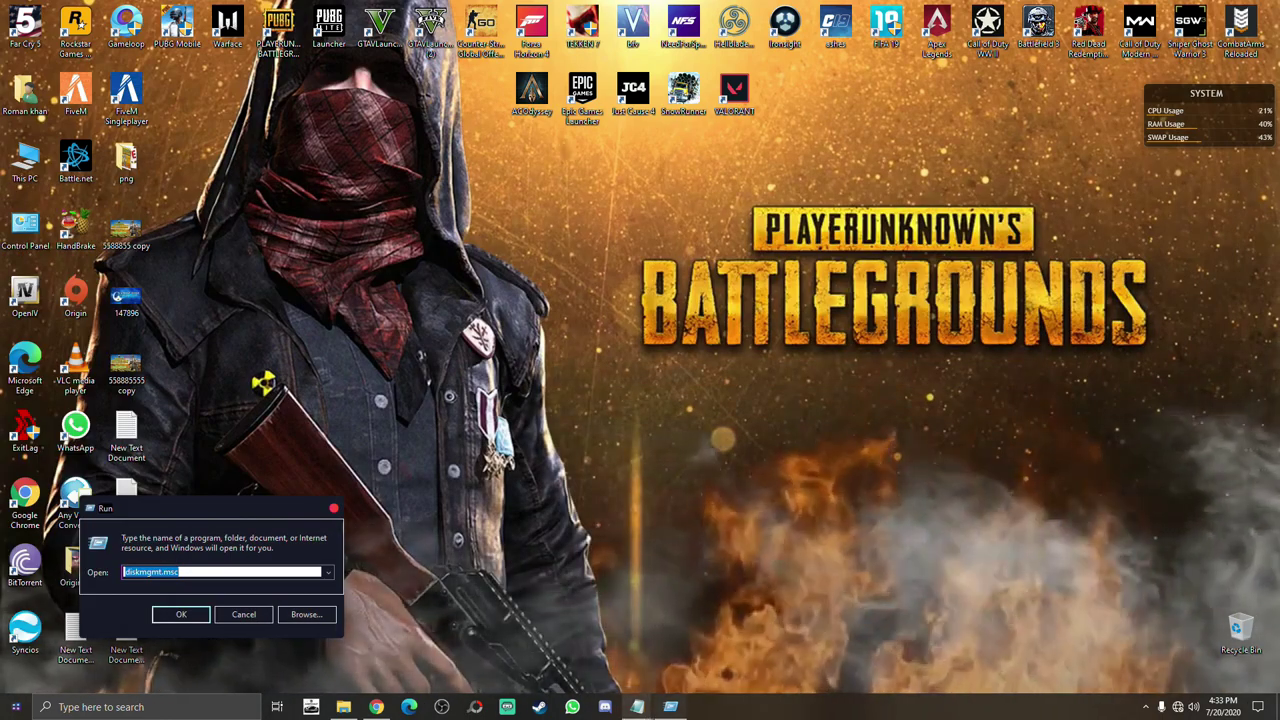
# Step: Reopen New Text Document (4), move its window clear of the Run dialog's command field, and return to the Run dialog
pyautogui.moveTo(646, 714)
pyautogui.click(563, 650)
pyautogui.moveTo(700, 176); pyautogui.dragTo(908, 107)
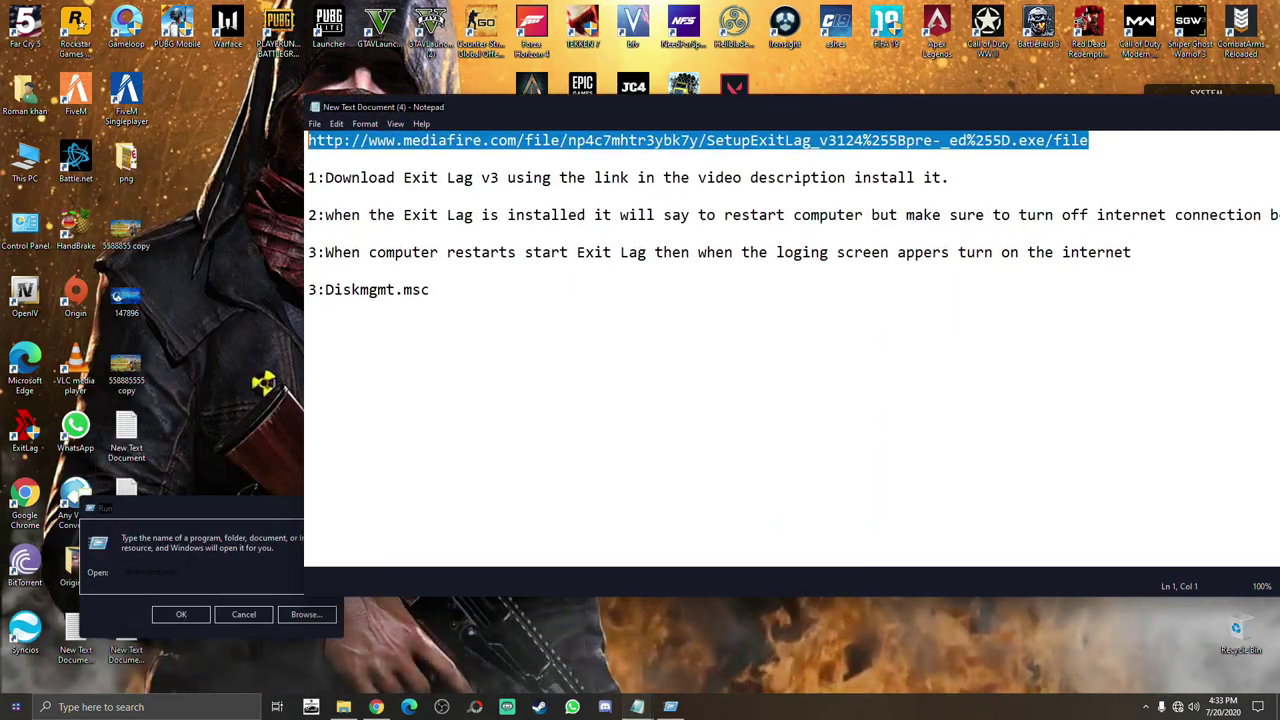
pyautogui.hotkey('alt', 'Tab')
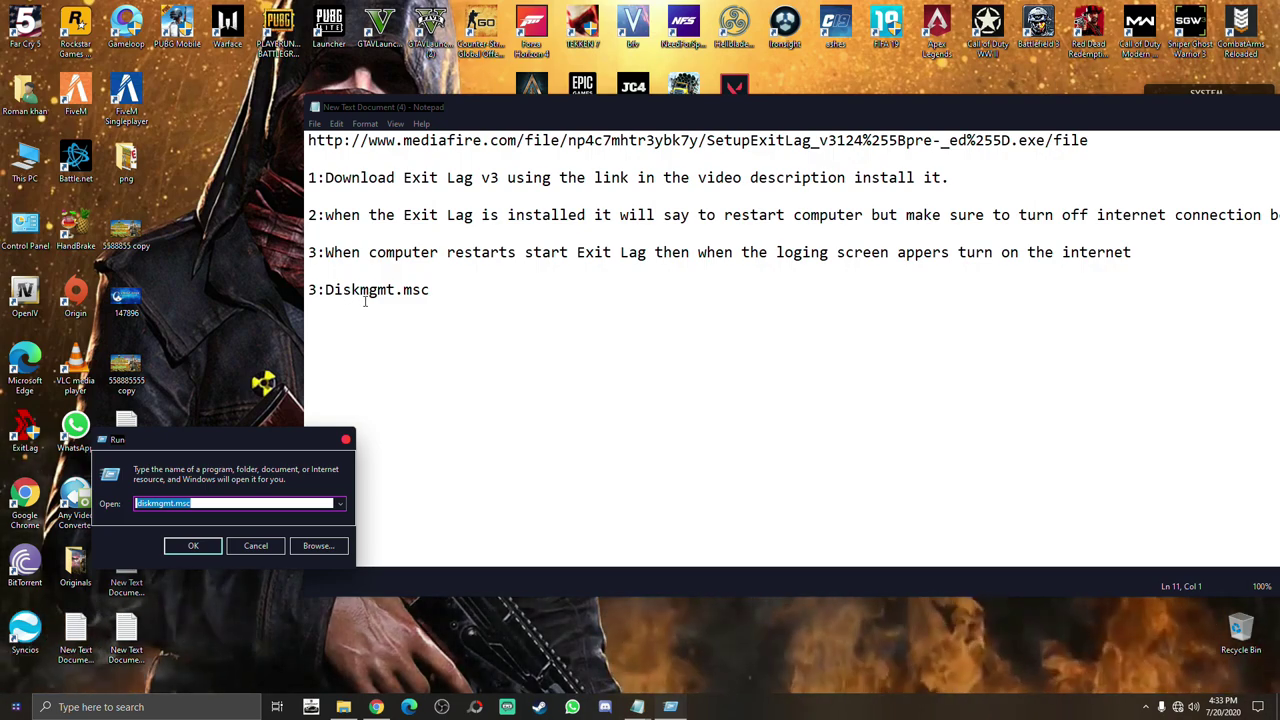
# Step: Select the Diskmgmt.msc command in the last line of the Notepad instructions
pyautogui.click(378, 300)
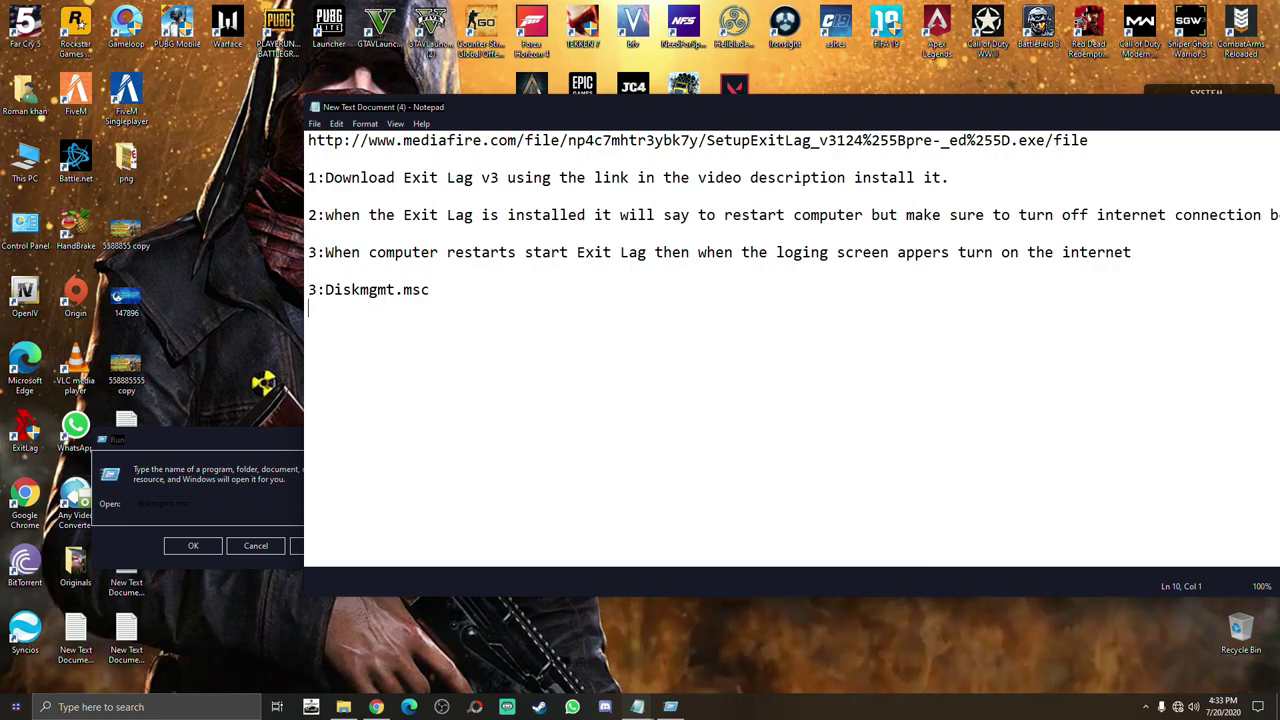
pyautogui.click(200, 503)
pyautogui.moveTo(431, 290); pyautogui.dragTo(369, 290)
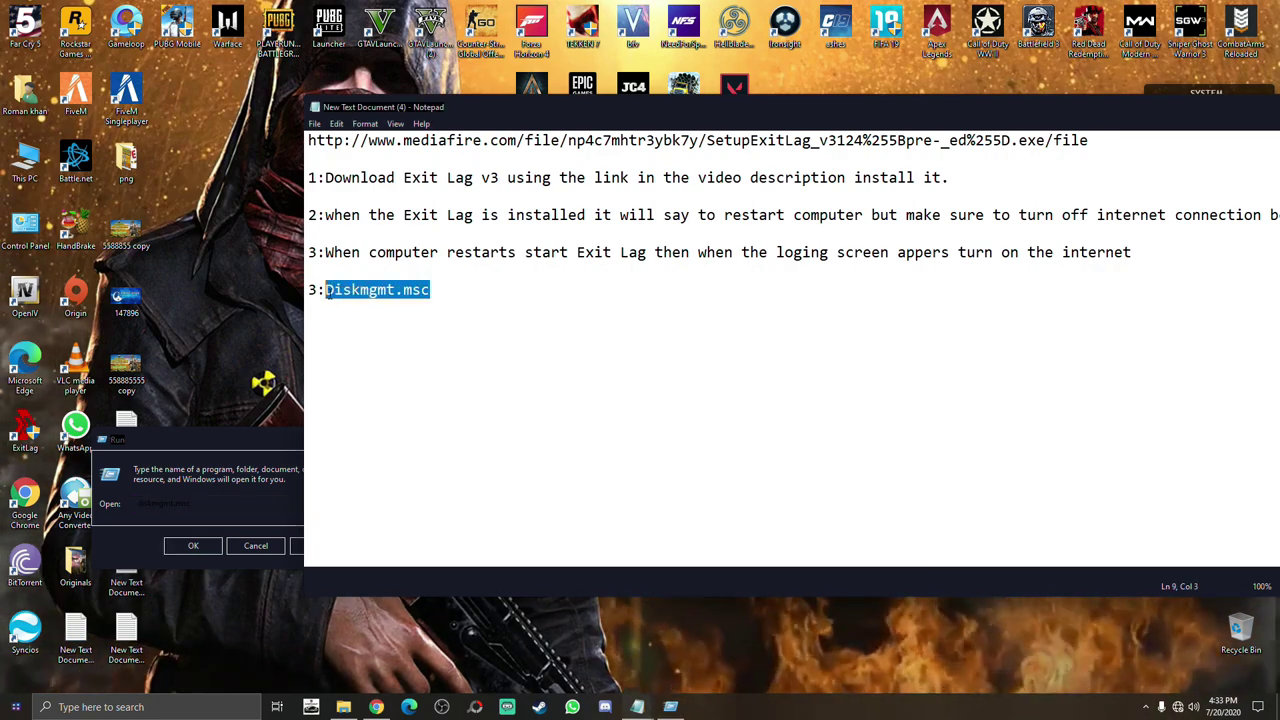
# Step: Copy the selected Diskmgmt.msc command into the Run dialog and run it to open Disk Management
pyautogui.rightClick(330, 291)
pyautogui.click(362, 333)
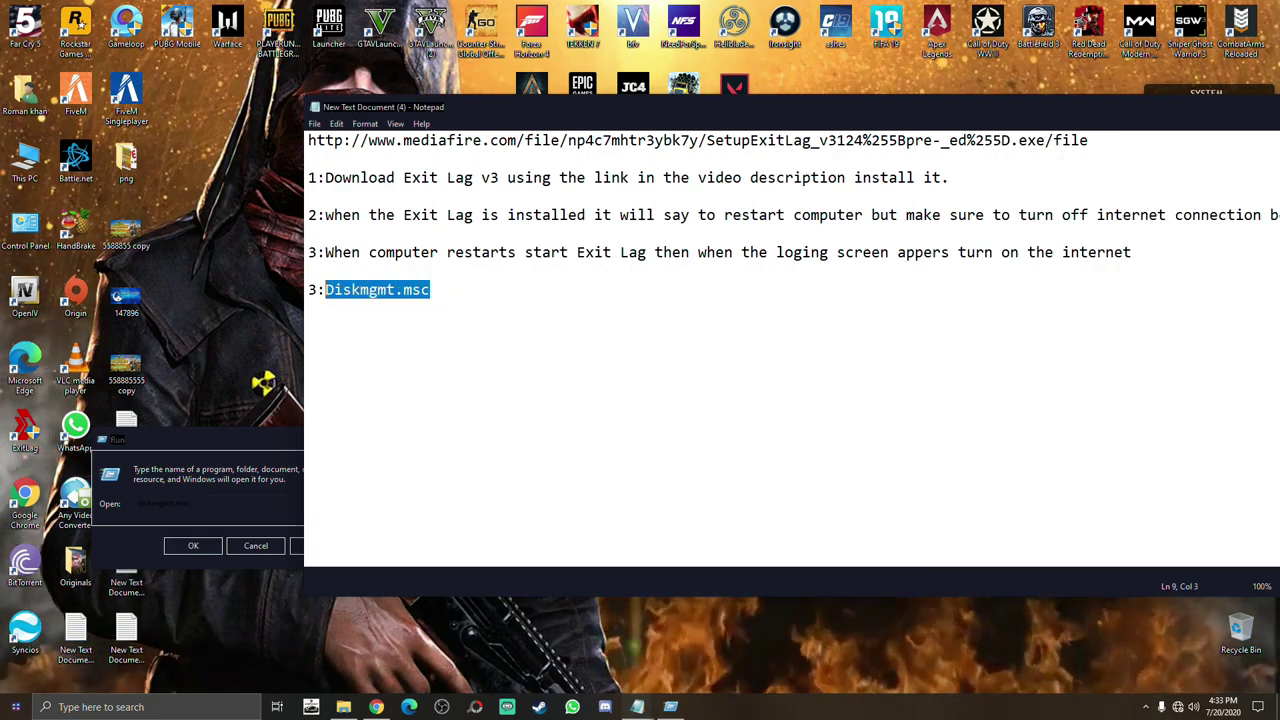
pyautogui.click(200, 503)
pyautogui.hotkey('ctrl', 'v')
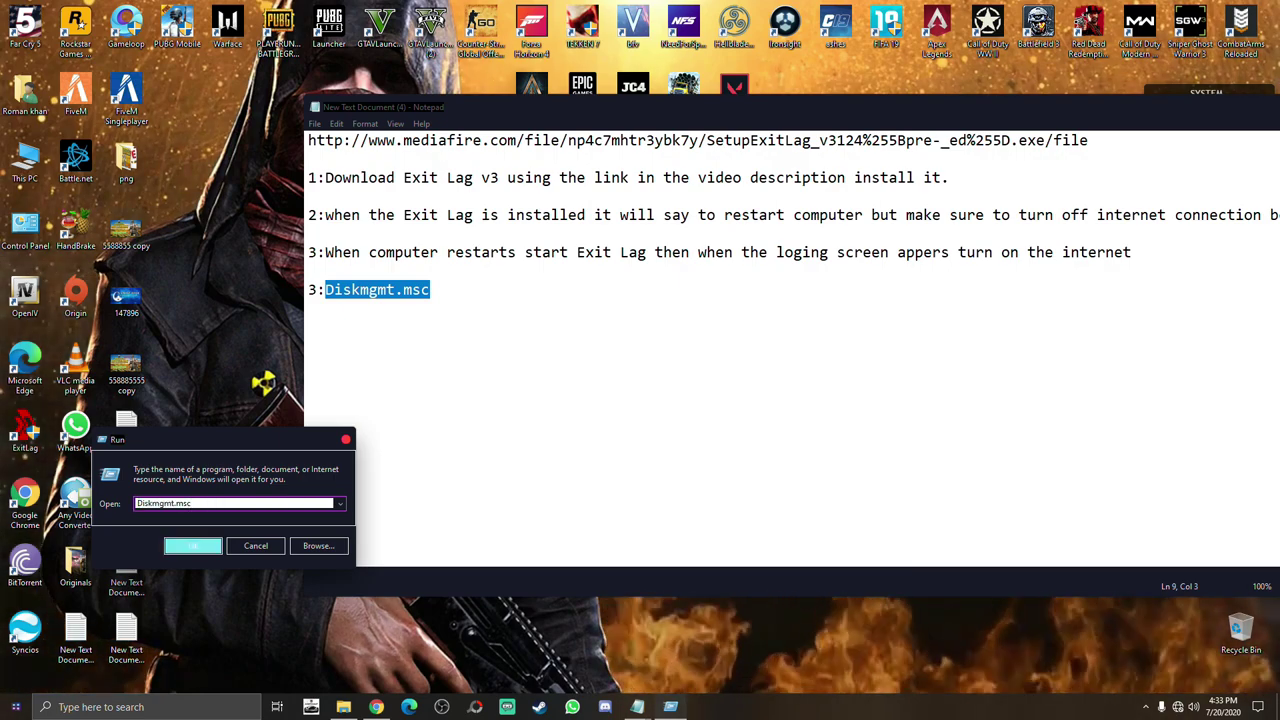
pyautogui.press('Return')
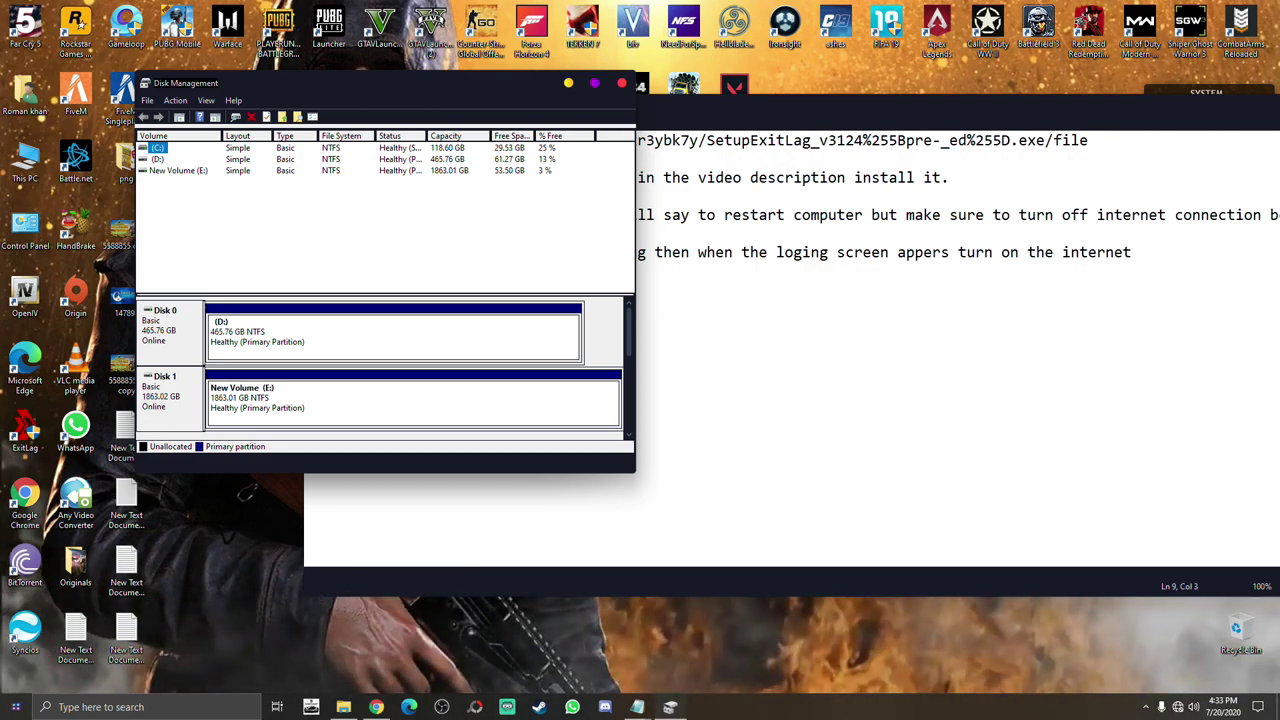
# Step: Try shrinking the C: volume with 3 MB as the amount of space, then clear the amount and cancel the shrink
pyautogui.rightClick(171, 151)
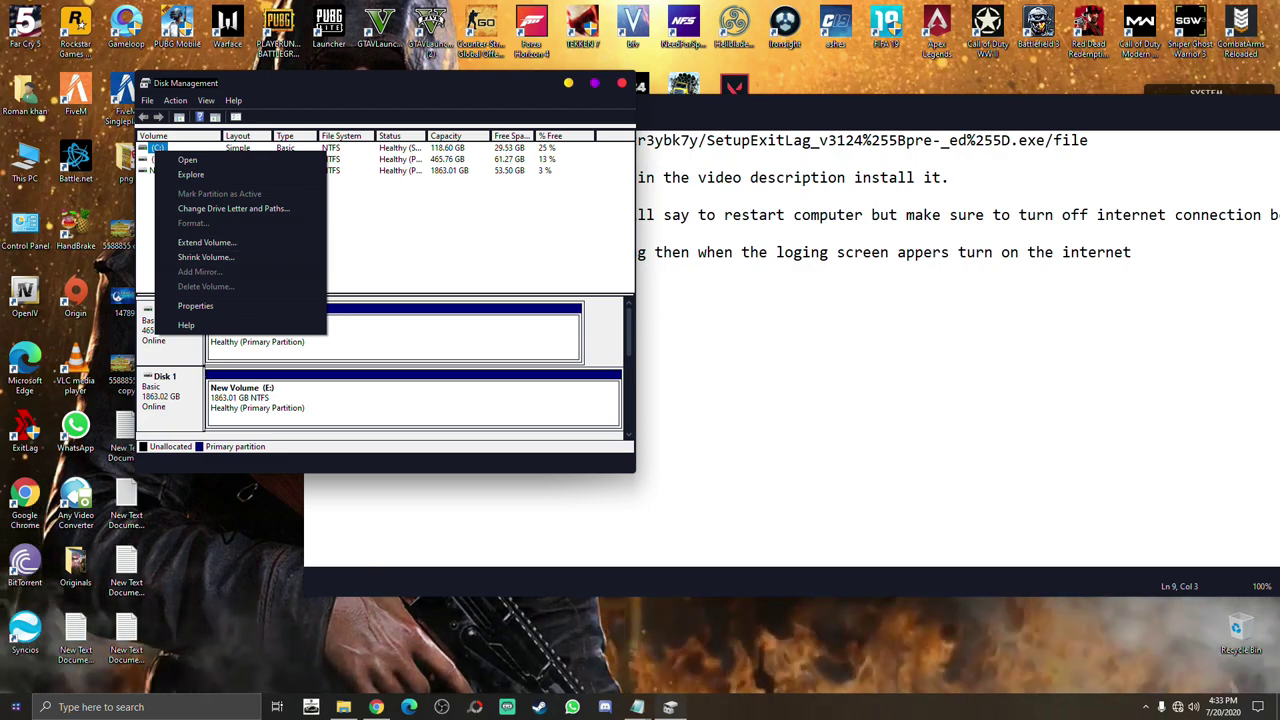
pyautogui.click(205, 257)
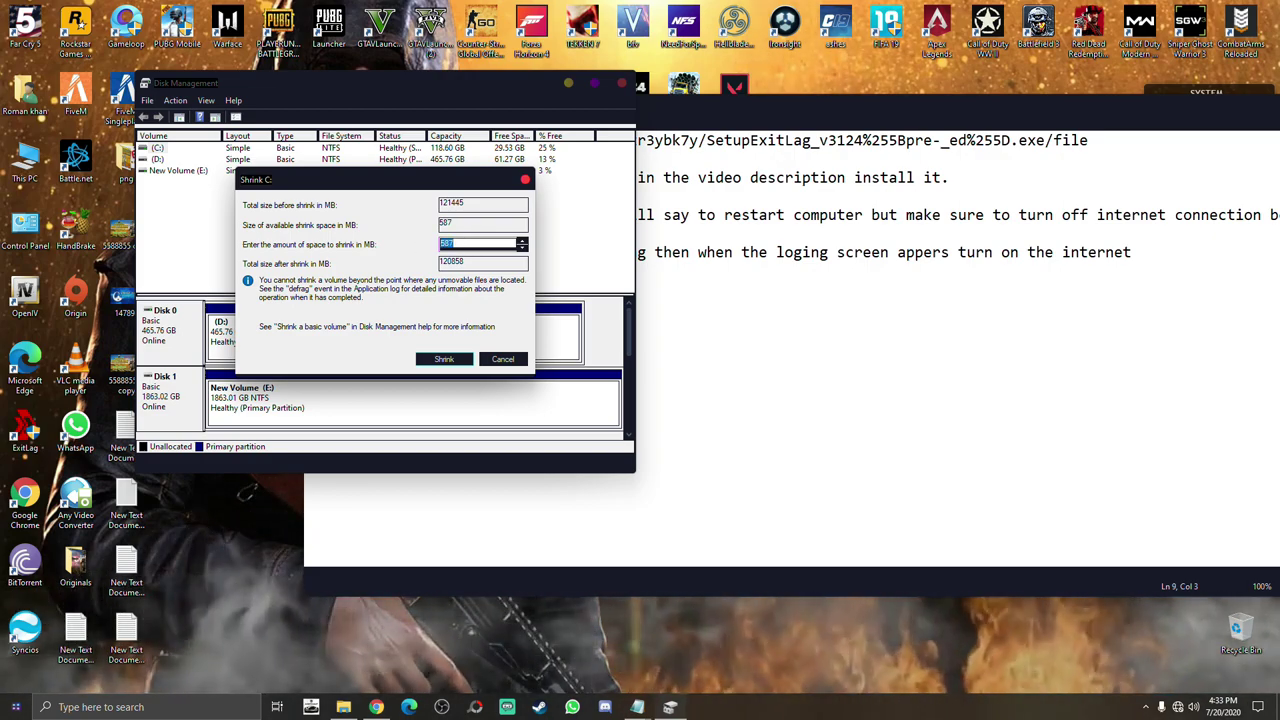
pyautogui.press('BackSpace')
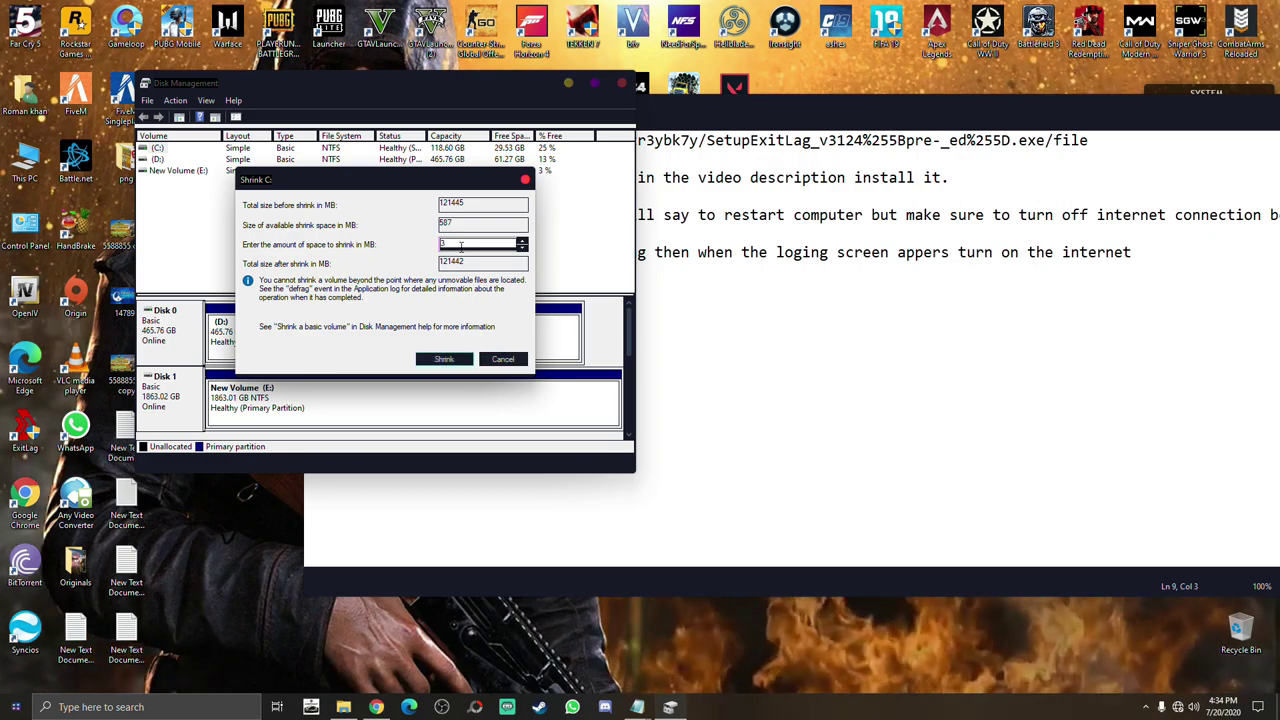
pyautogui.press('BackSpace')
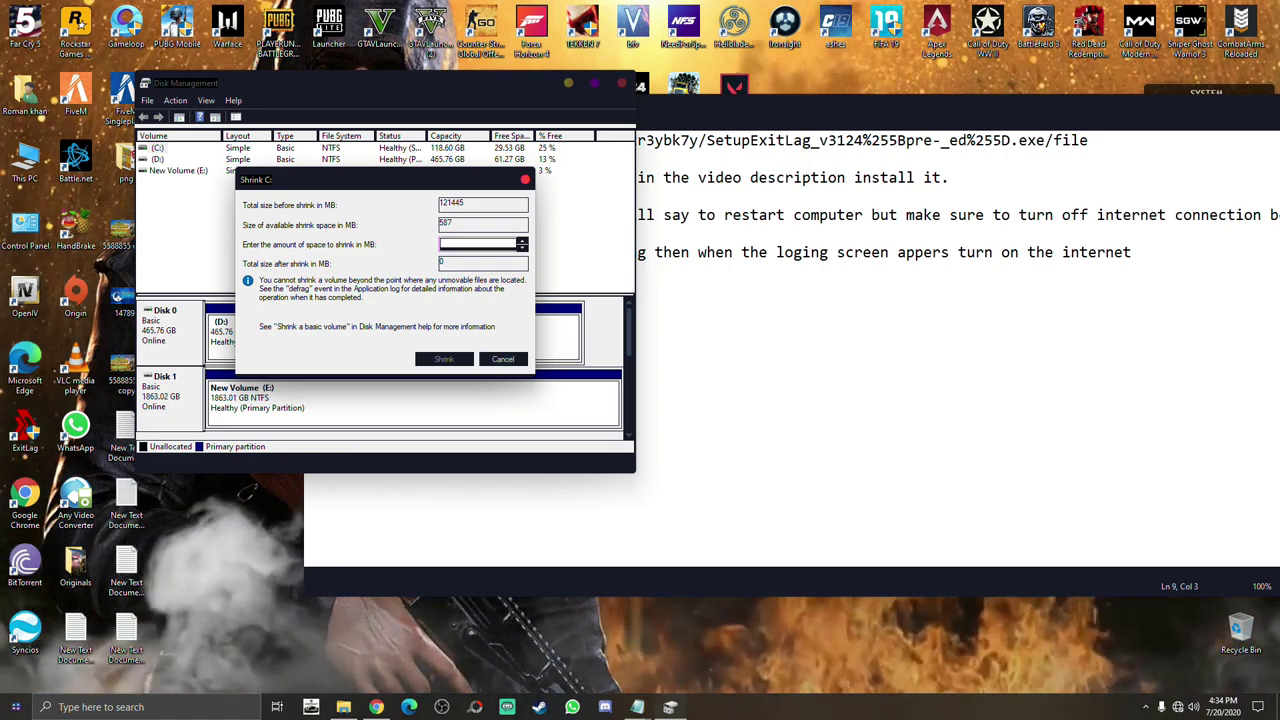
pyautogui.click(502, 358)
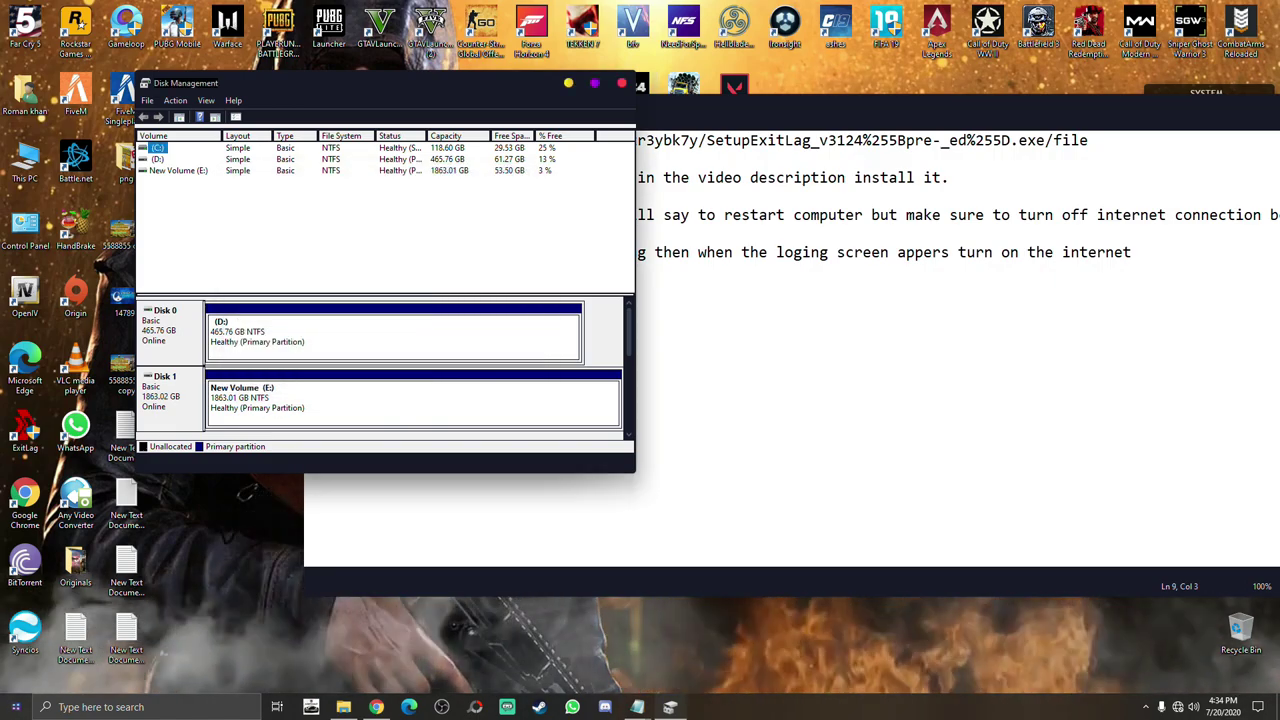
# Step: Close Disk Management, move the Notepad instructions so their line ends are in view, and show the desktop
pyautogui.click(621, 83)
pyautogui.moveTo(700, 108); pyautogui.dragTo(352, 168)
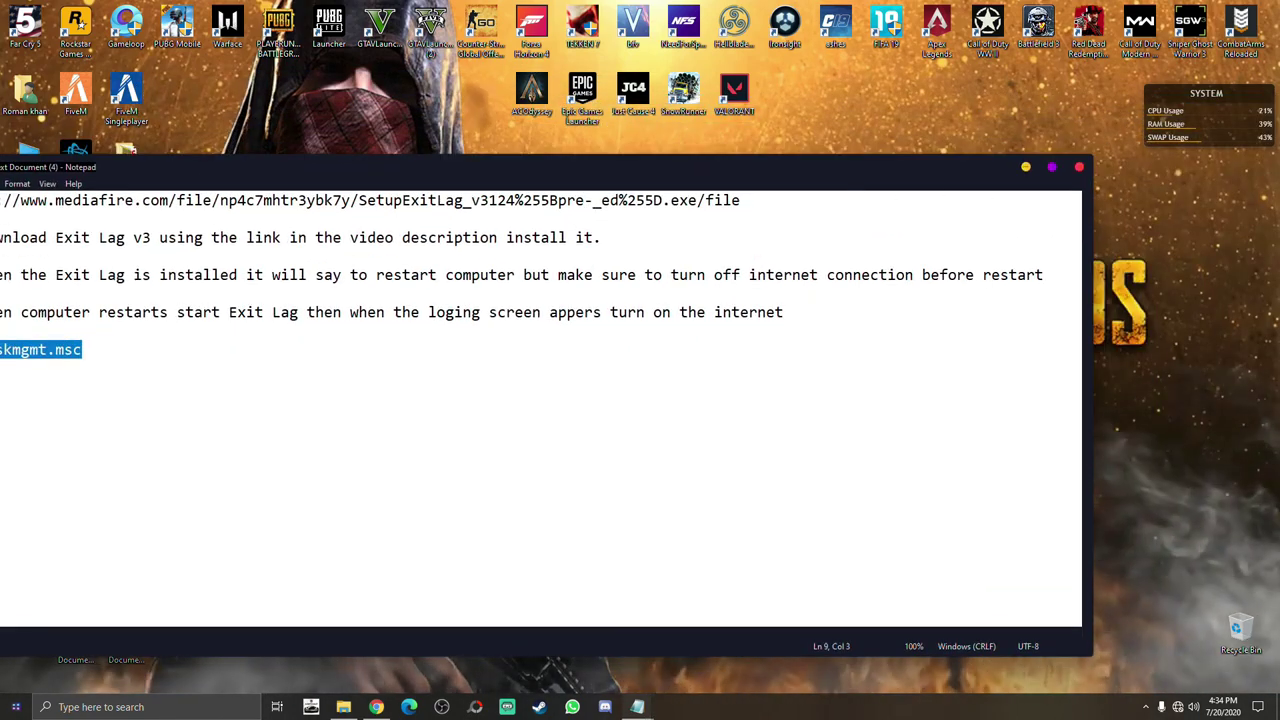
pyautogui.press('super+d')
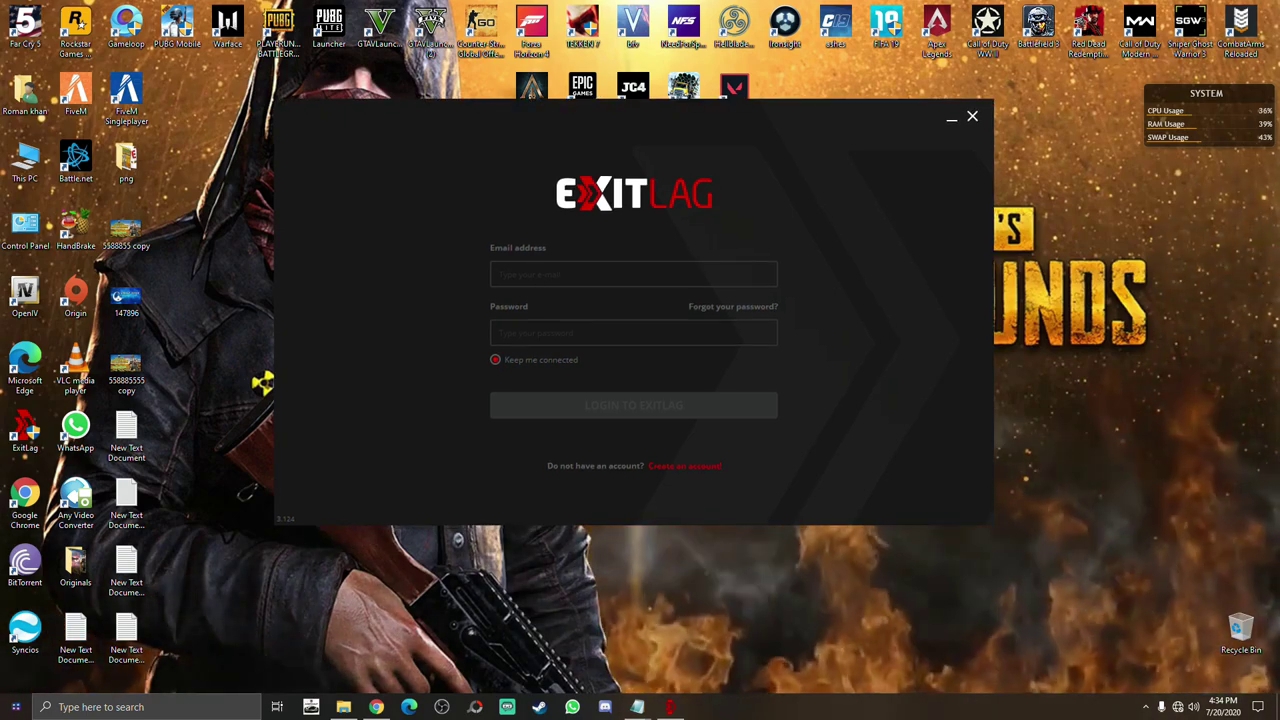
# Step: Bring up New Text Document (5) over the ExitLag login window and minimise it again
pyautogui.click(637, 707)
pyautogui.click(570, 655)
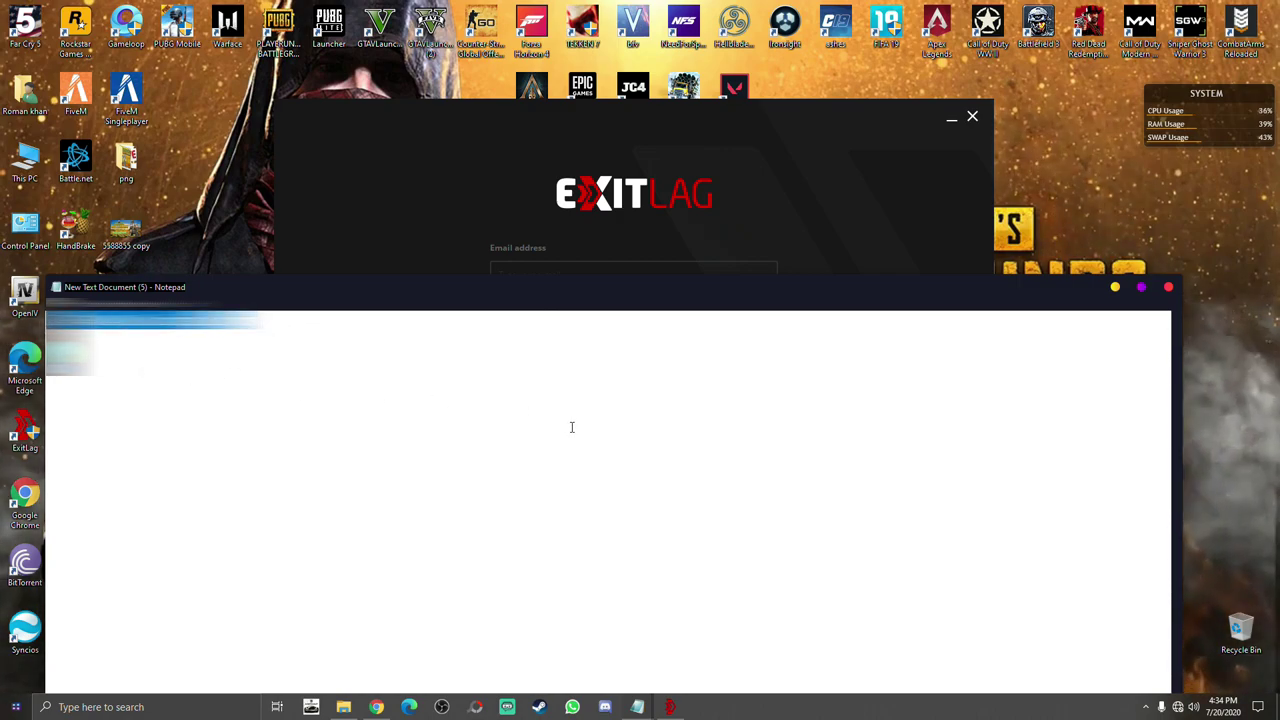
pyautogui.click(1115, 287)
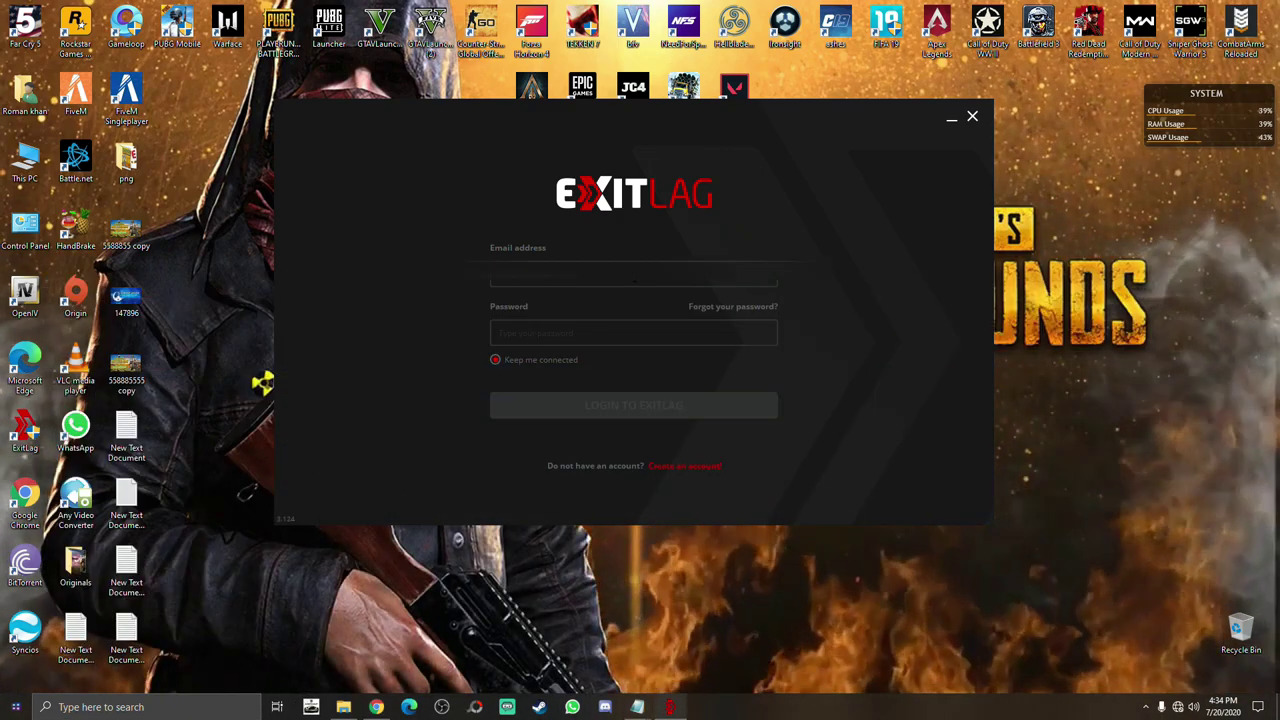
# Step: Enter the account password in the ExitLag login form, clearing the first entry and retyping it, and log in
pyautogui.click(634, 339)
pyautogui.write('•')
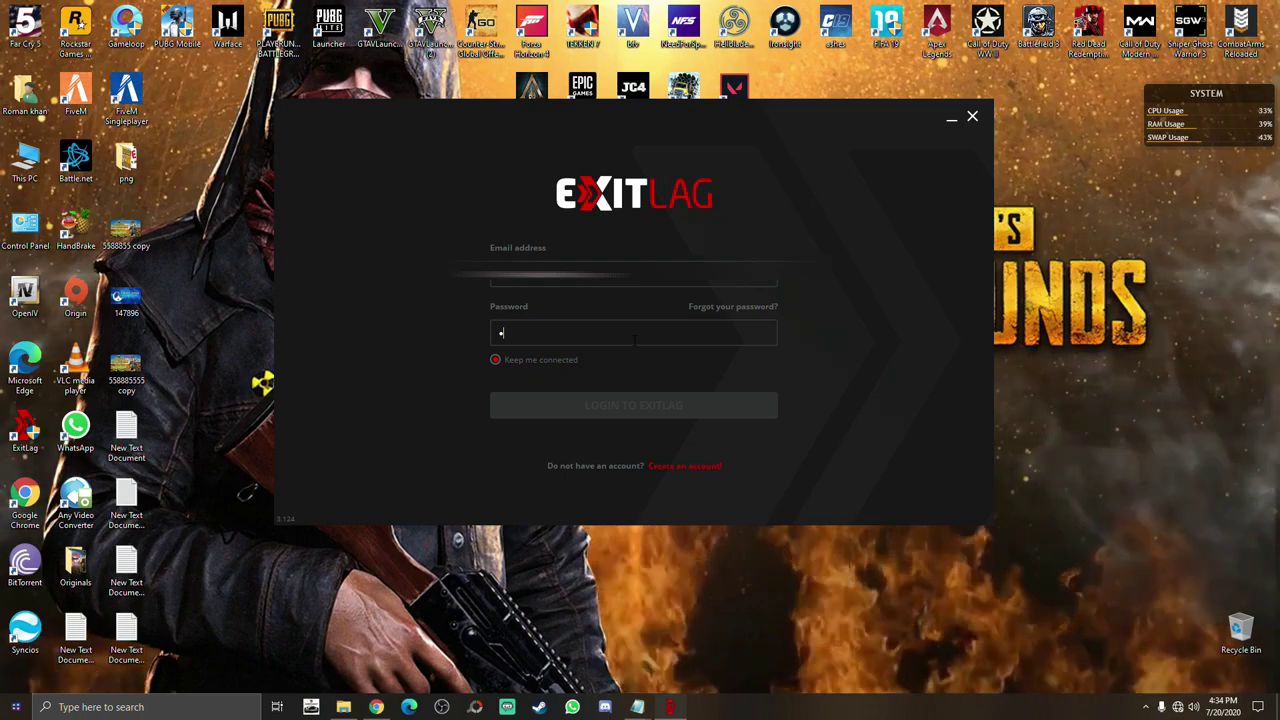
pyautogui.write('••••')
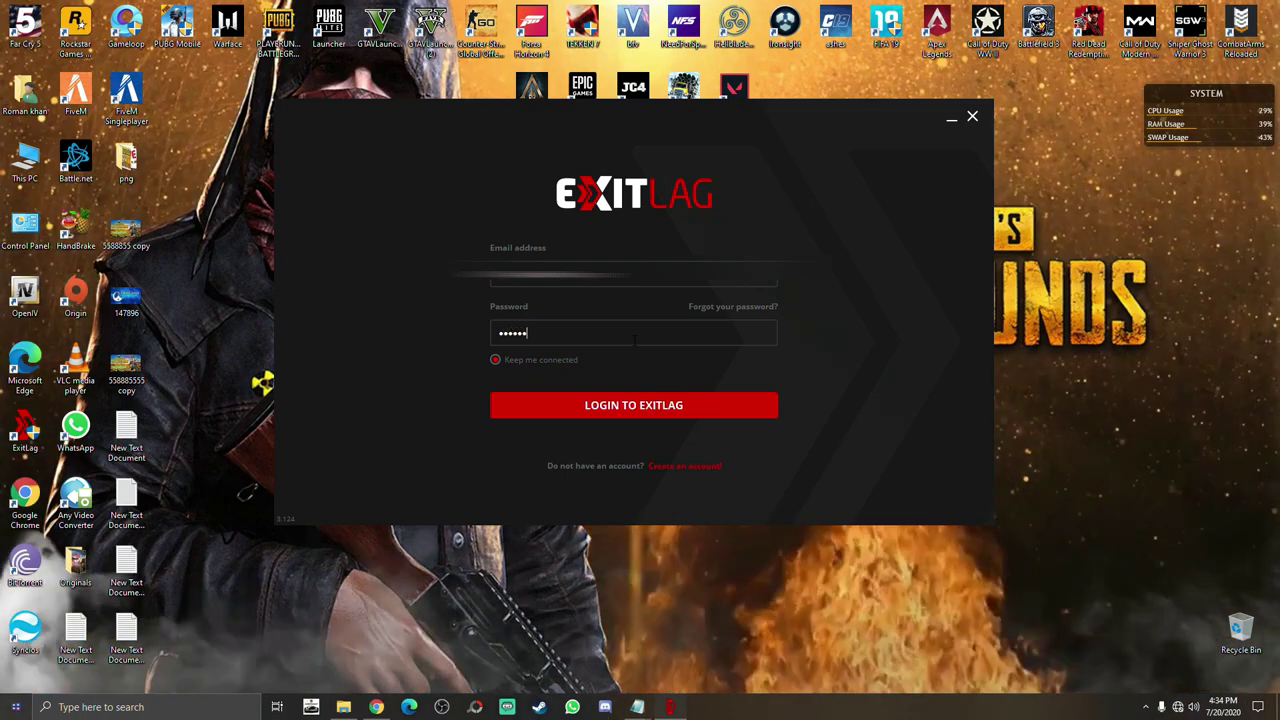
pyautogui.press('BackSpace')
pyautogui.press('BackSpace')
pyautogui.press('BackSpace')
pyautogui.press('BackSpace')
pyautogui.press('BackSpace')
pyautogui.press('BackSpace')
pyautogui.write('••••••••')
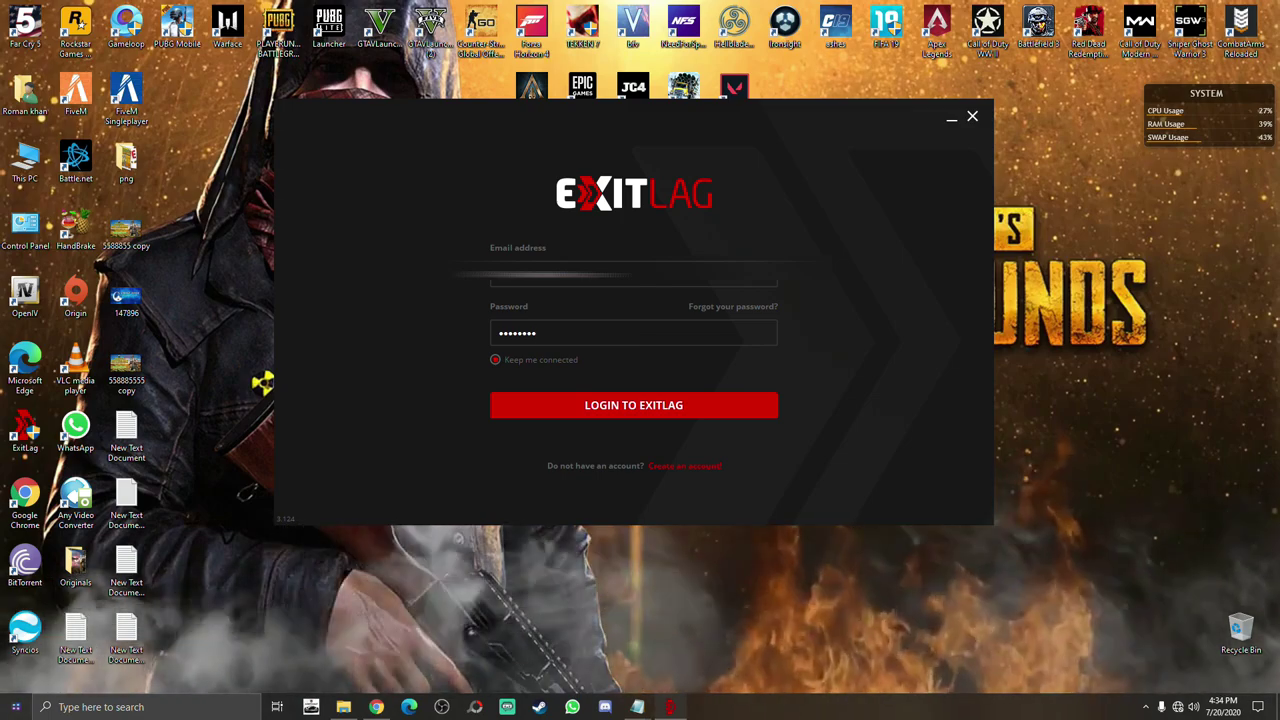
pyautogui.press('Return')
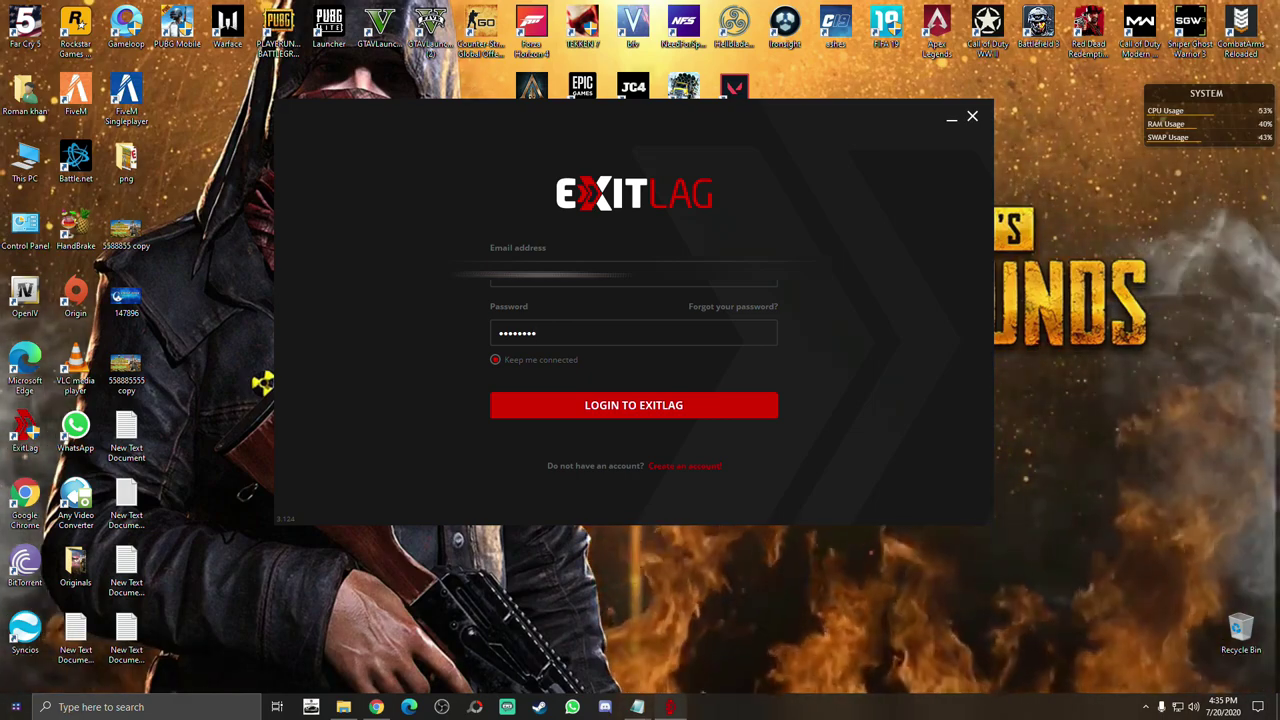
pyautogui.press('Return')
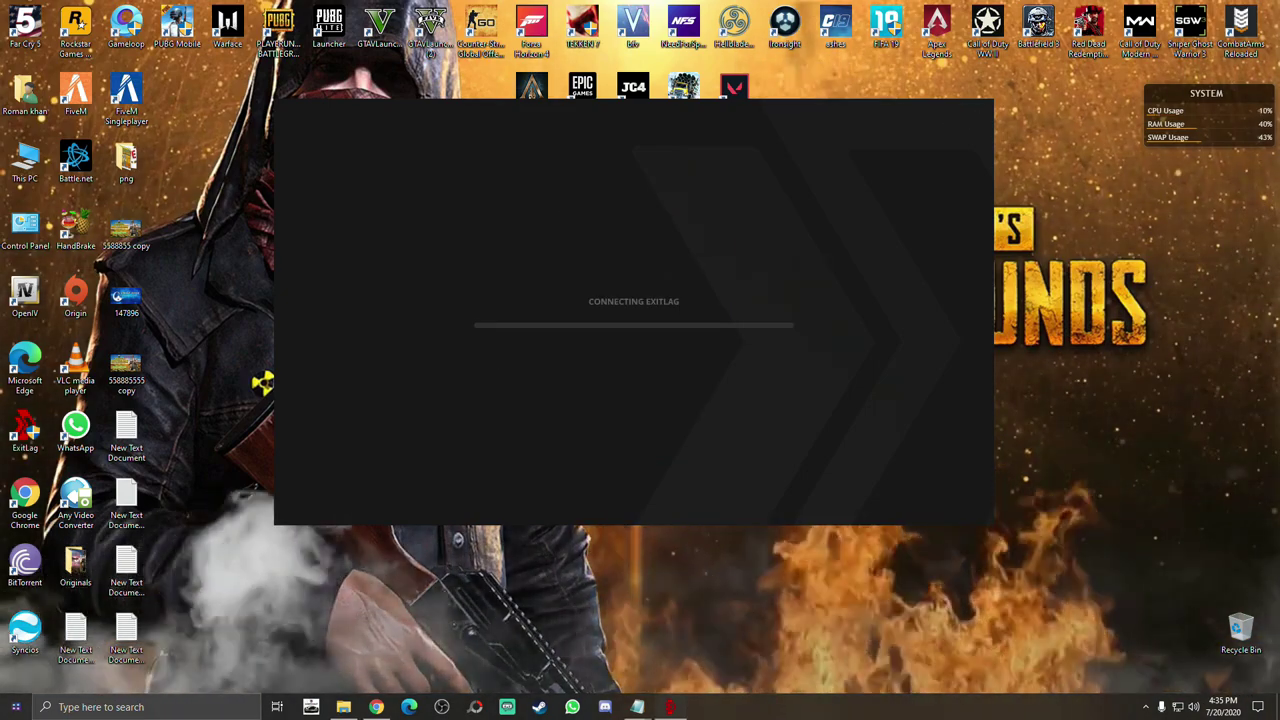
# Step: Check the network connection status while ExitLag is connecting, and dismiss the network list
pyautogui.click(1177, 706)
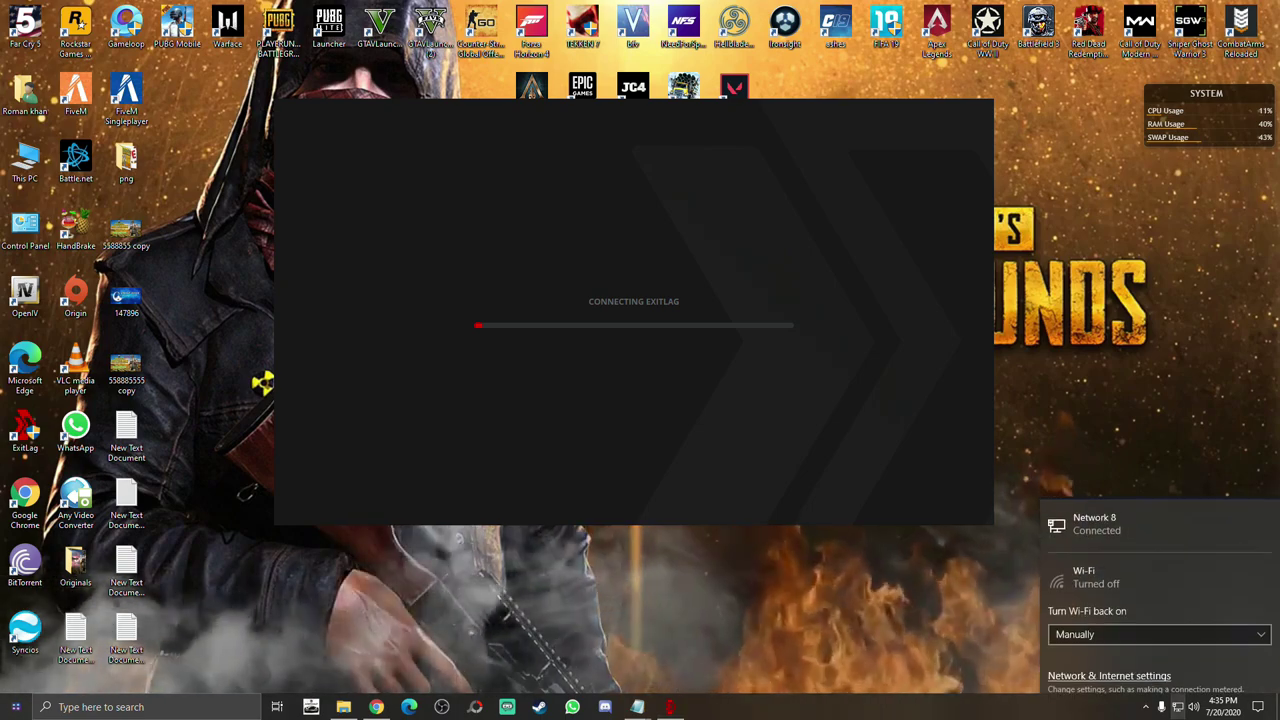
pyautogui.click(262, 383)
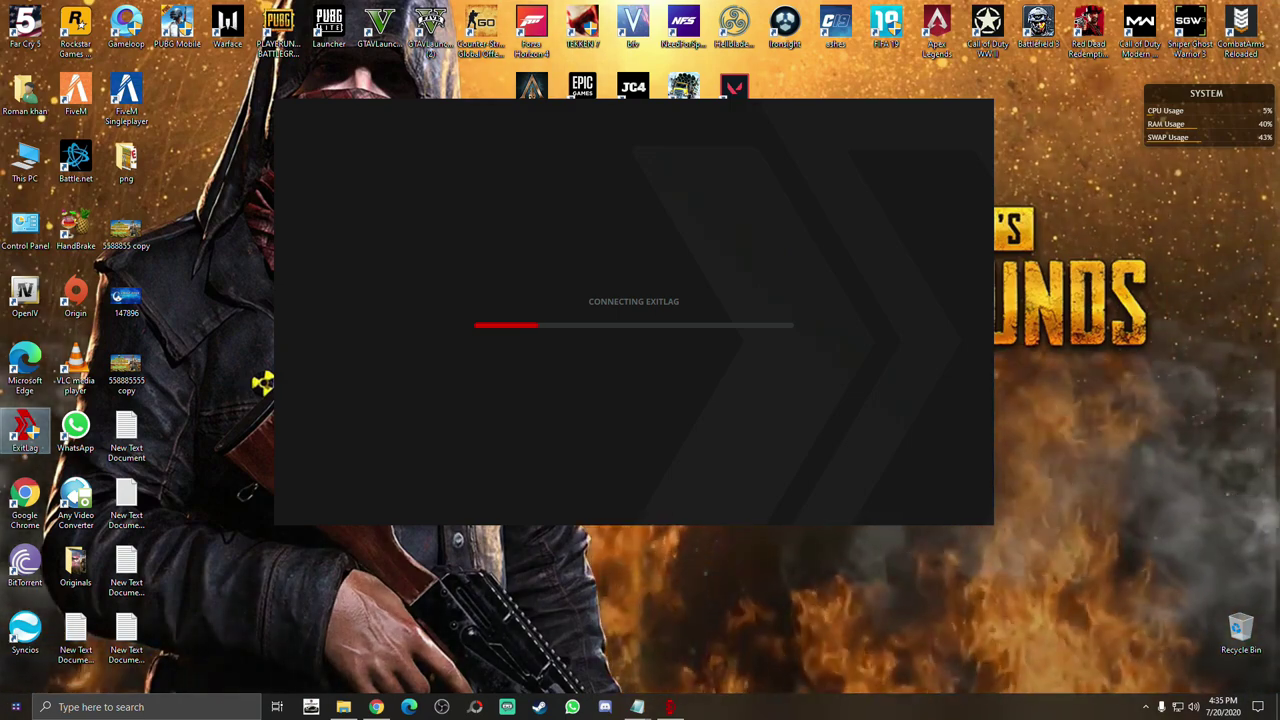
pyautogui.click(1129, 425)
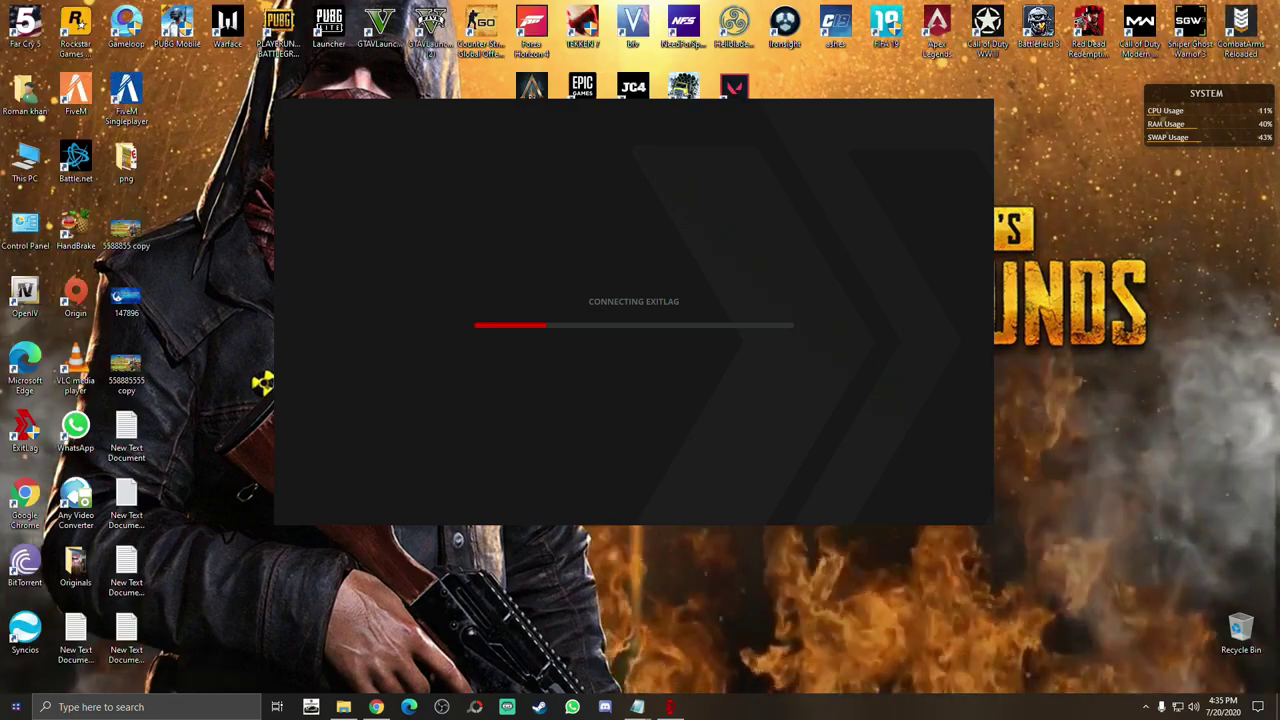
pyautogui.rightClick(1057, 402)
pyautogui.click(1092, 460)
pyautogui.rightClick(1088, 461)
pyautogui.click(1123, 519)
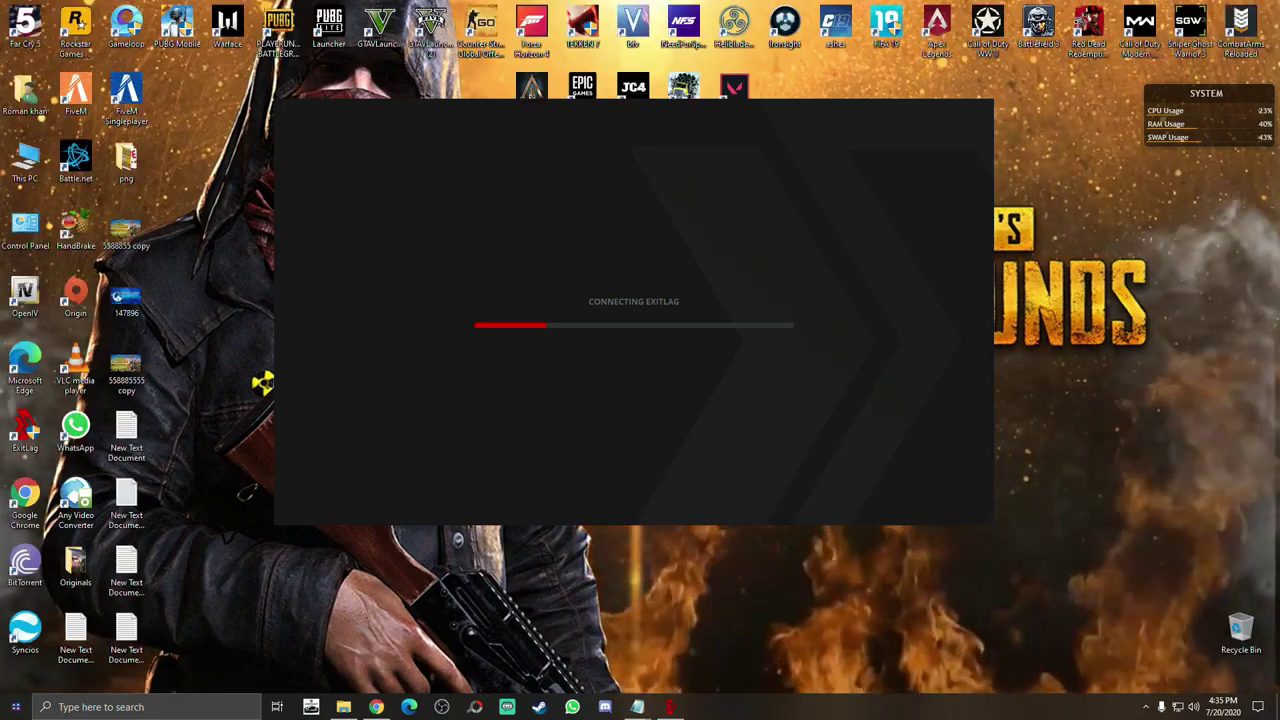
pyautogui.rightClick(1076, 441)
pyautogui.click(1110, 500)
pyautogui.rightClick(1071, 453)
pyautogui.click(1106, 511)
pyautogui.rightClick(1058, 424)
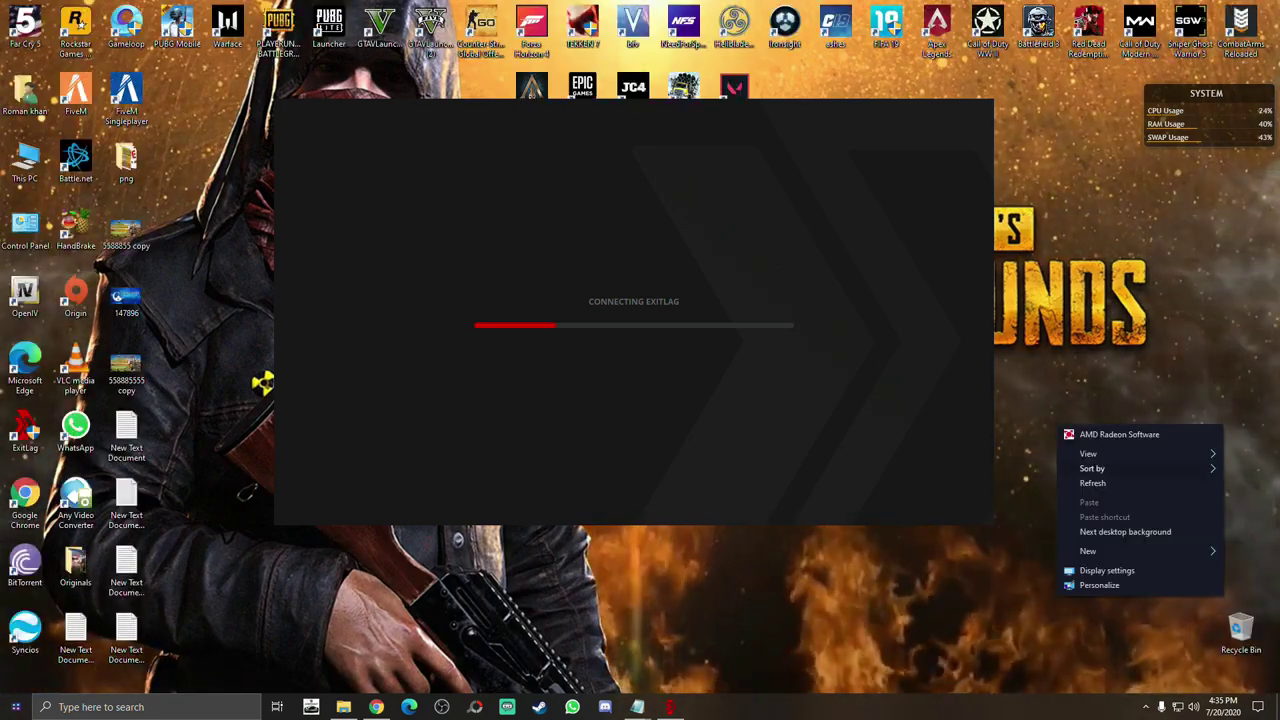
pyautogui.click(1094, 483)
pyautogui.rightClick(1075, 450)
pyautogui.click(1108, 508)
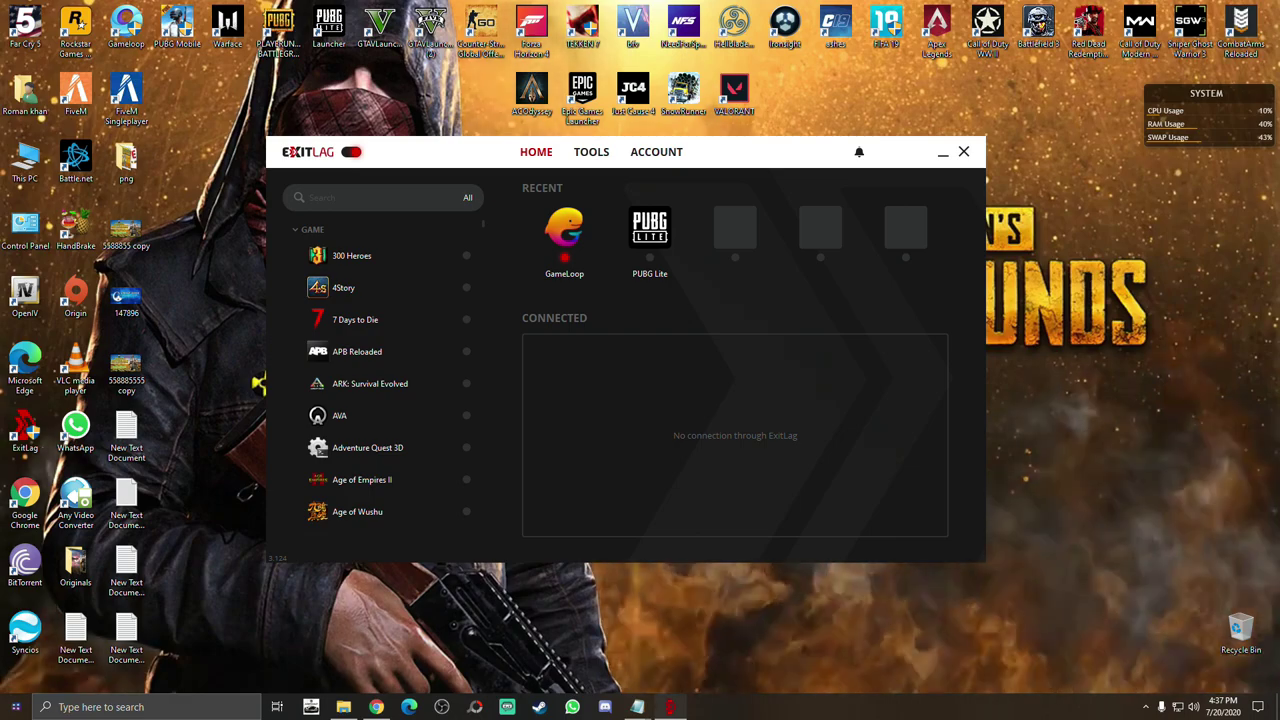
# Step: View the subscription status on ExitLag's Account page and show the desktop
pyautogui.click(654, 159)
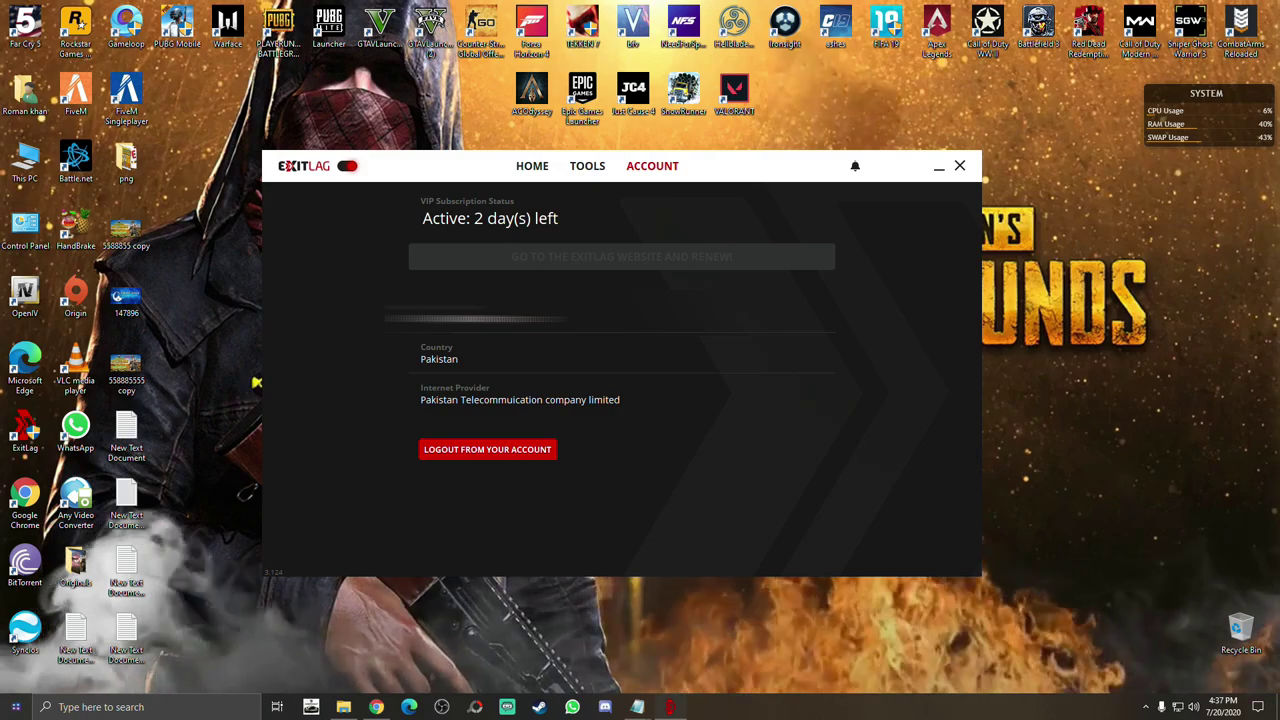
pyautogui.press('super+d')
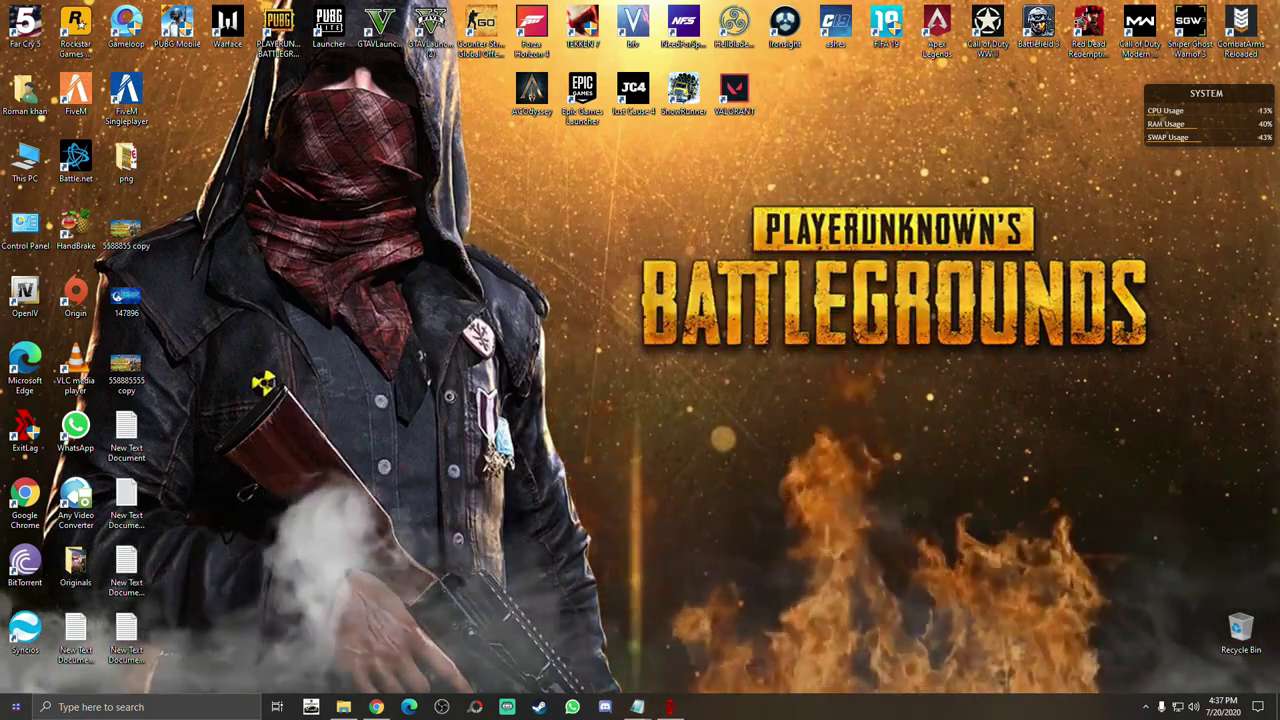